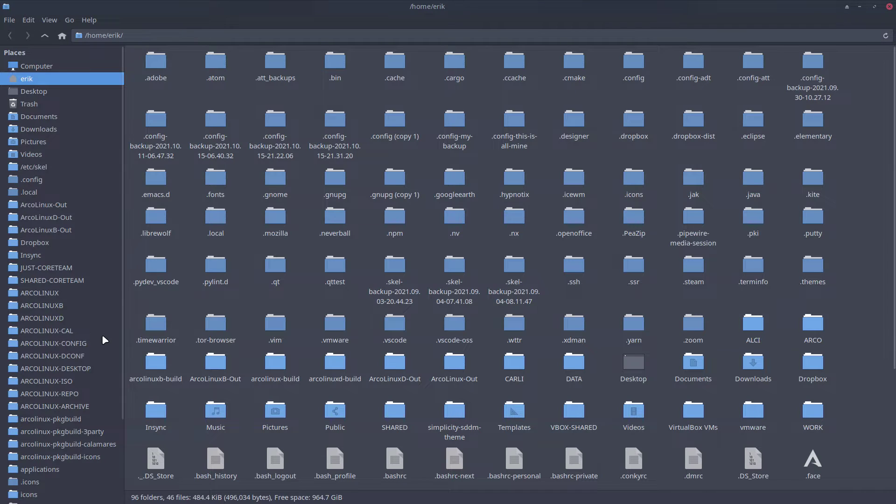
# - Open the ARCOLINUXB folder inside ARCO in the Thunar sidebar
pyautogui.click(64, 307)
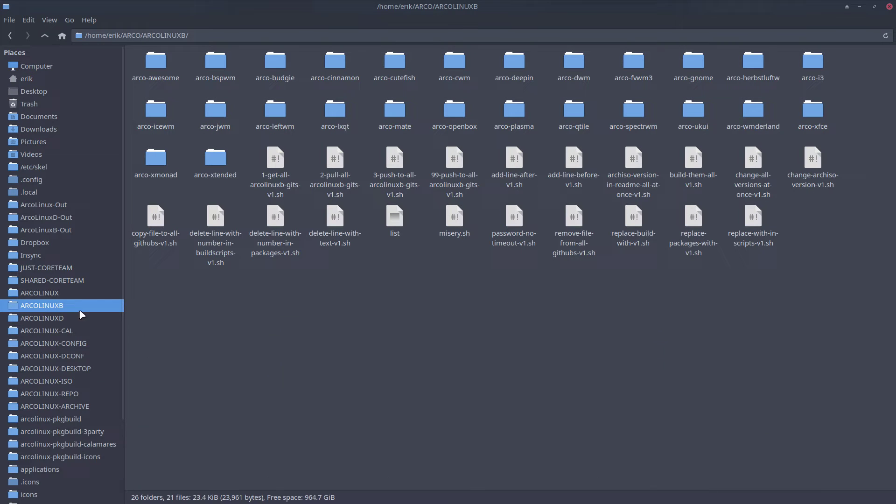
# - Load arcolinuxb.com and browse its TUTORIALS page
pyautogui.click(227, 161)
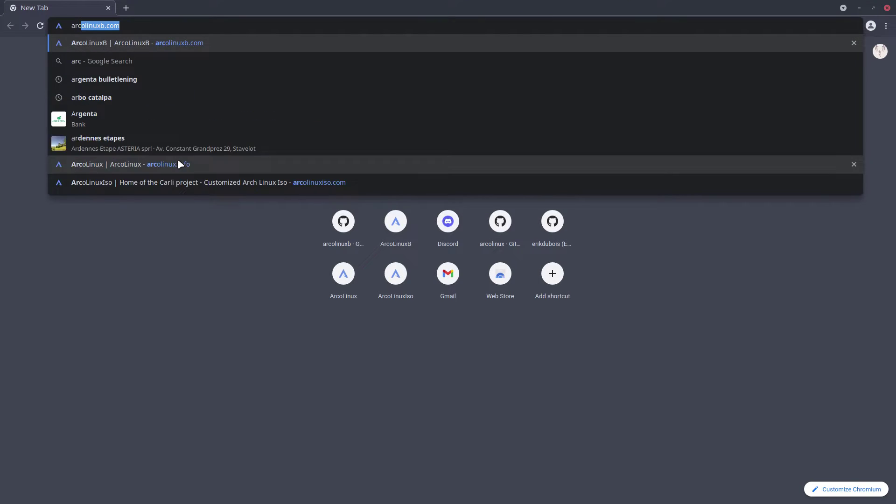
pyautogui.press('Return')
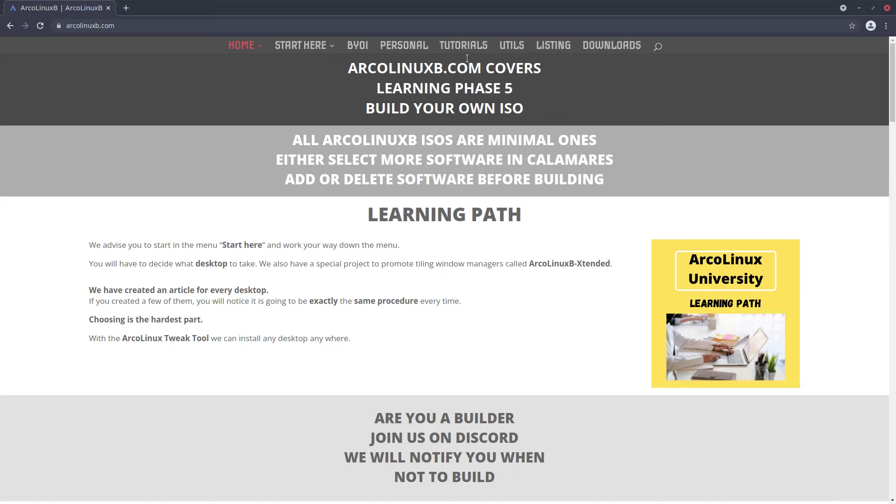
pyautogui.click(464, 45)
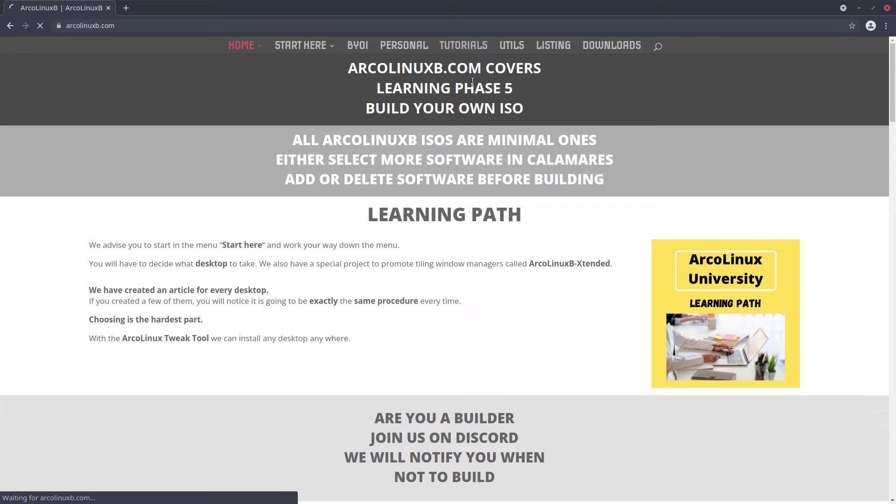
pyautogui.scroll(-5, 564, 146)
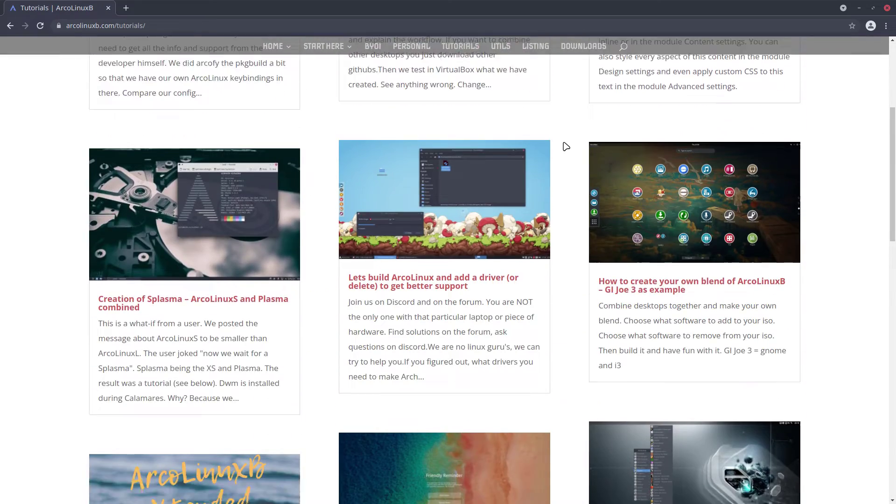
pyautogui.scroll(-10, 566, 147)
pyautogui.scroll(5, 567, 147)
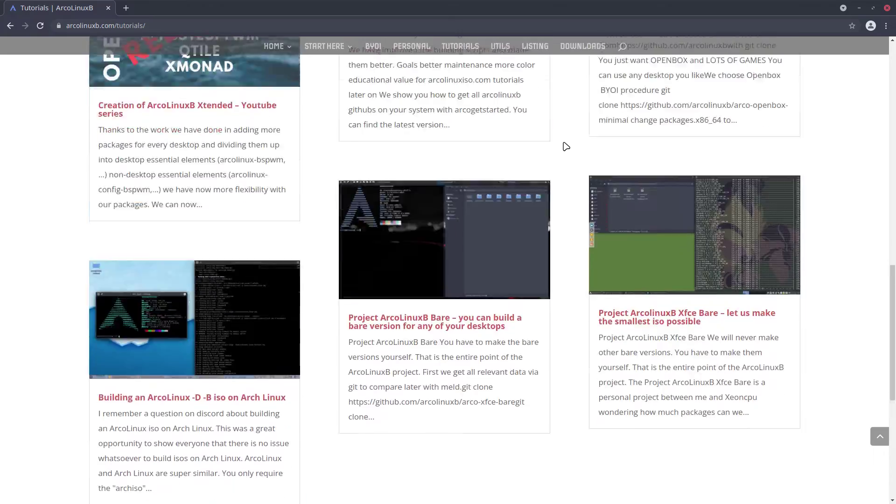
pyautogui.scroll(3, 566, 147)
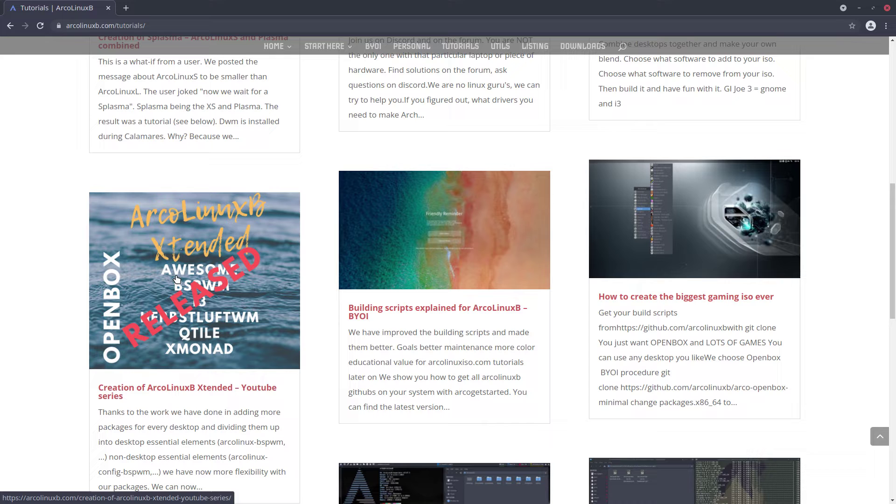
# - Open the 'Creation of ArcoLinuxB Xtended – Youtube series' post and read through it
pyautogui.click(186, 287)
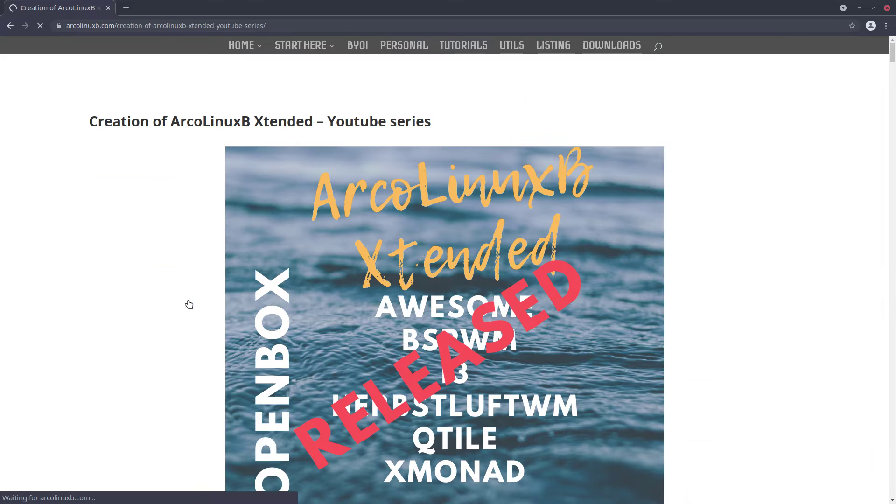
pyautogui.scroll(-2, 361, 284)
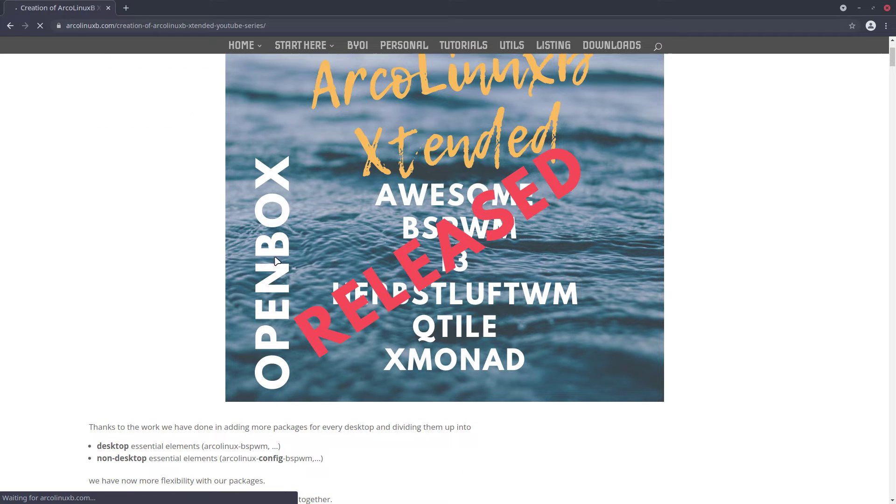
pyautogui.scroll(-2, 276, 308)
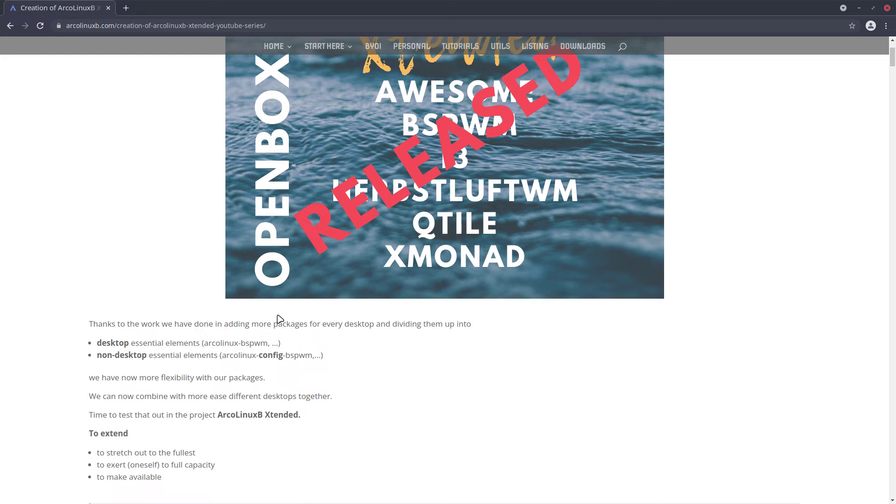
pyautogui.scroll(2, 280, 319)
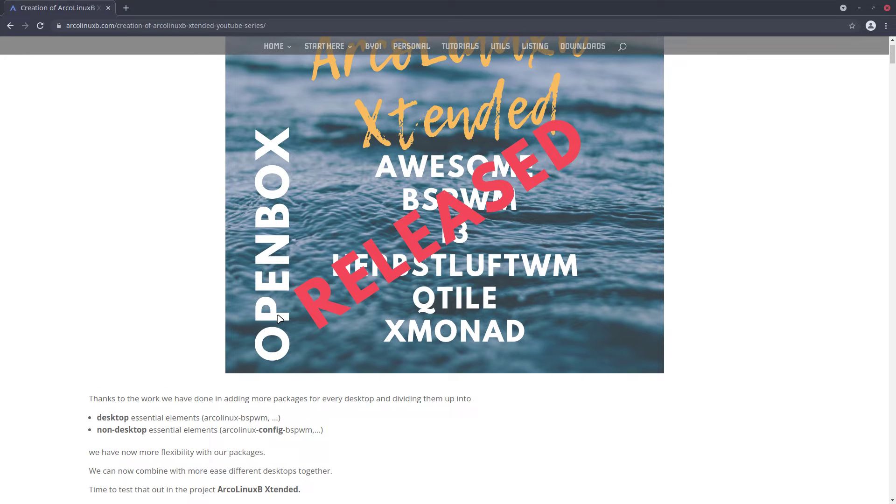
pyautogui.scroll(2, 279, 319)
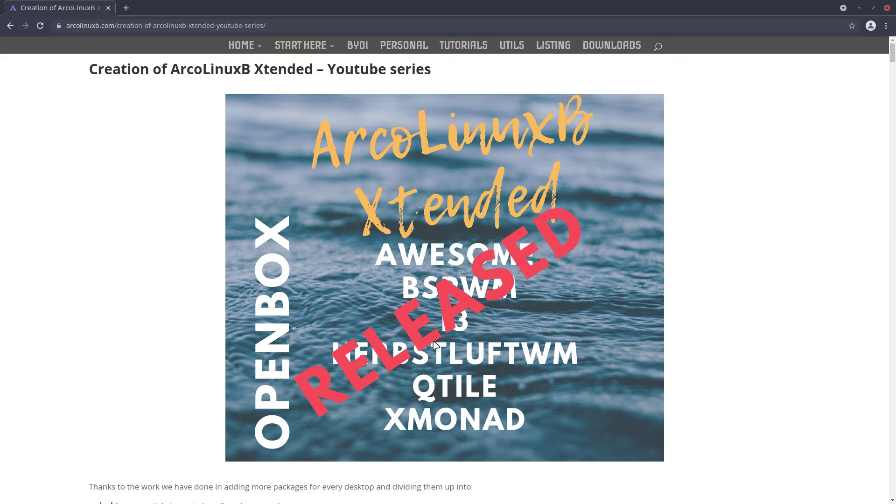
# - Close Chromium, select arco-xtended and arco-leftwm in Thunar, and compare them in Meld
pyautogui.click(888, 10)
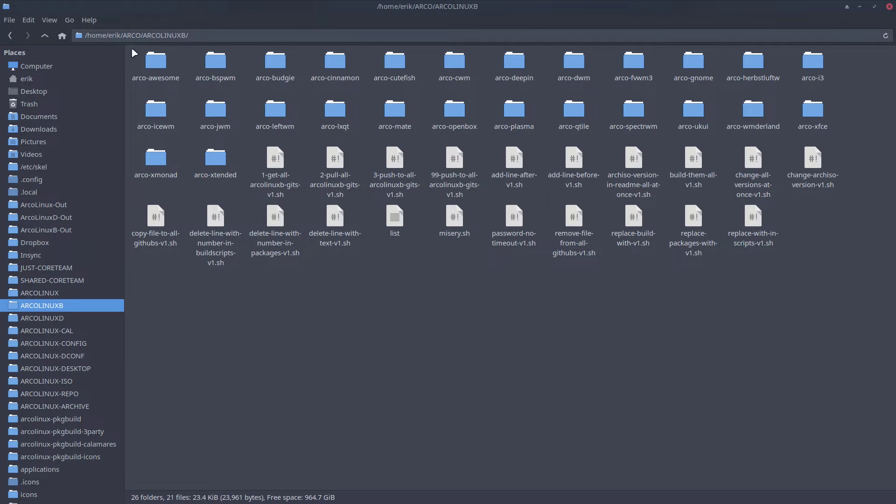
pyautogui.moveTo(133, 51); pyautogui.dragTo(816, 176)
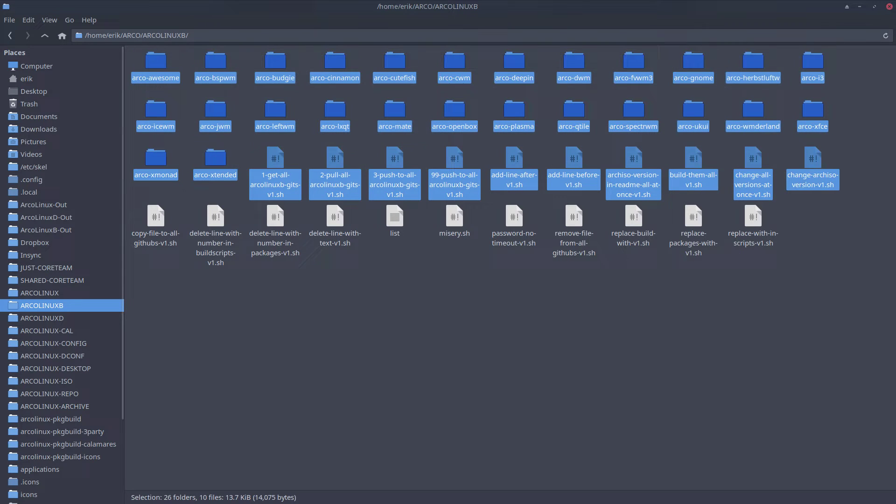
pyautogui.click(312, 403)
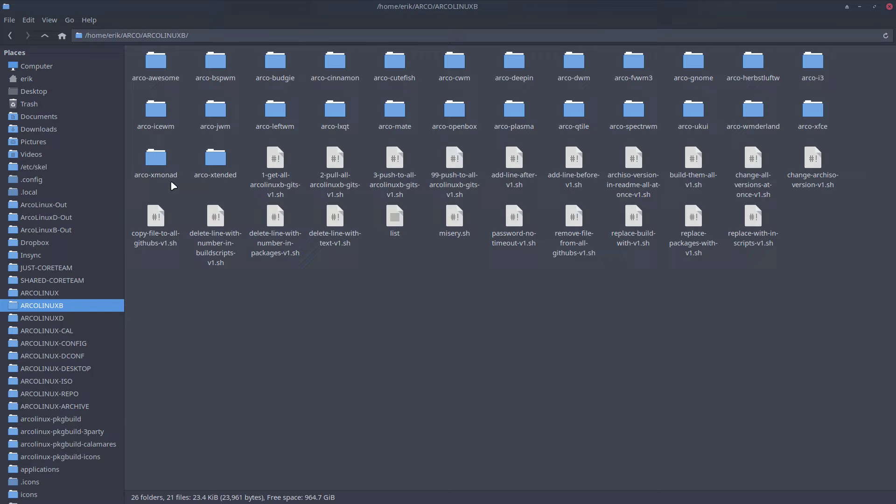
pyautogui.click(210, 161)
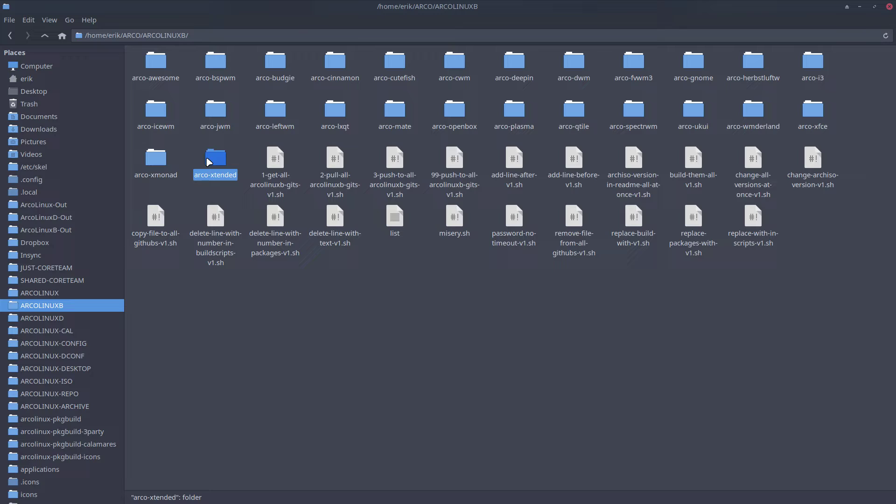
pyautogui.keyDown('ctrl'); pyautogui.click(276, 117); pyautogui.keyUp('ctrl')
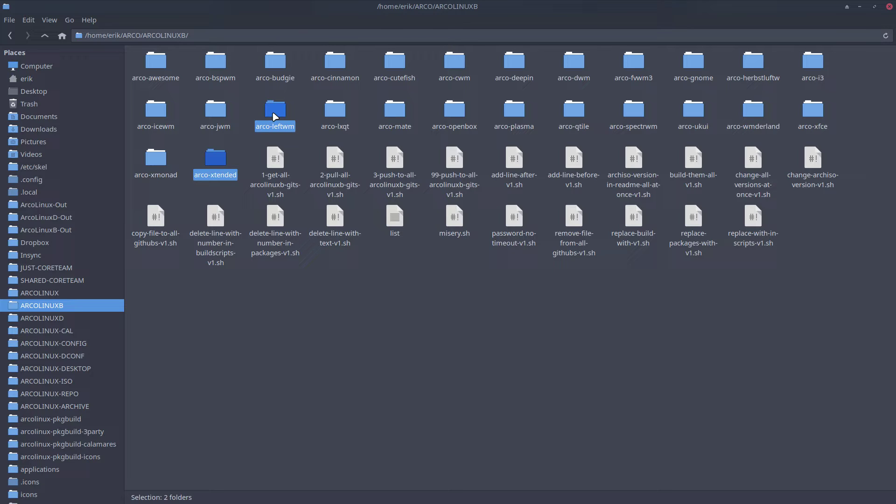
pyautogui.rightClick(275, 116)
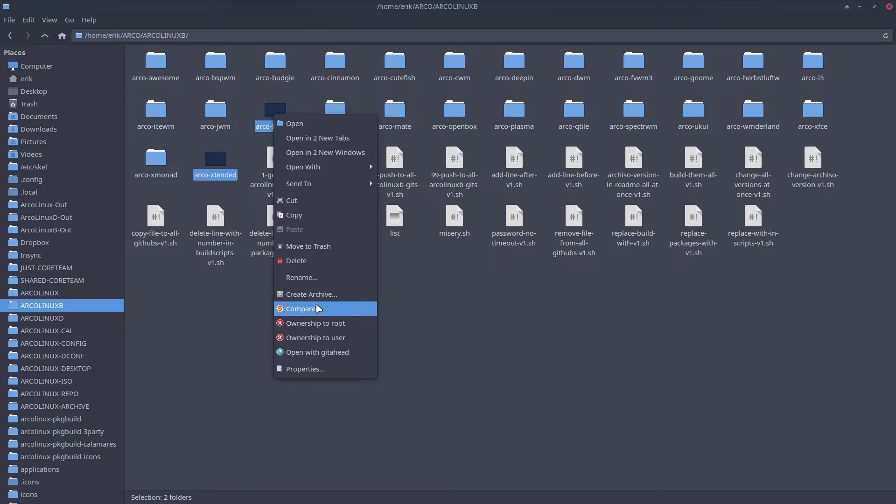
pyautogui.click(317, 308)
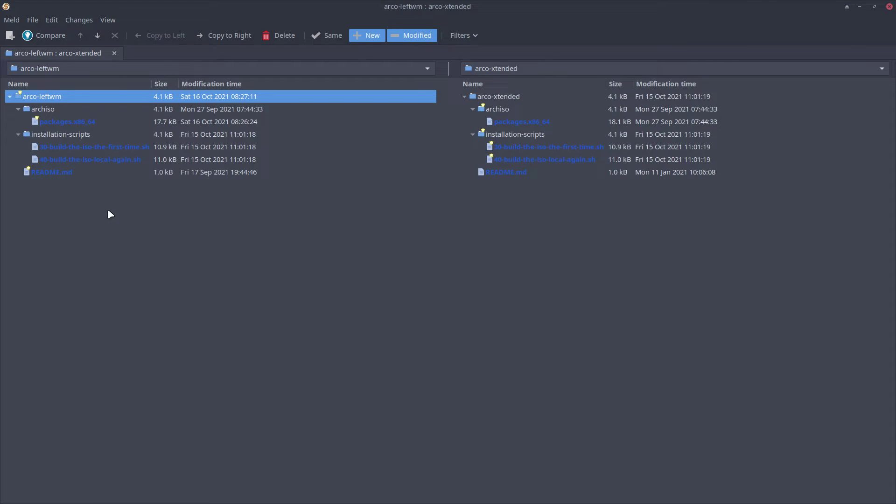
# - Open the two packages.x86_64 files in a side-by-side diff and scroll through the differences
pyautogui.doubleClick(67, 121)
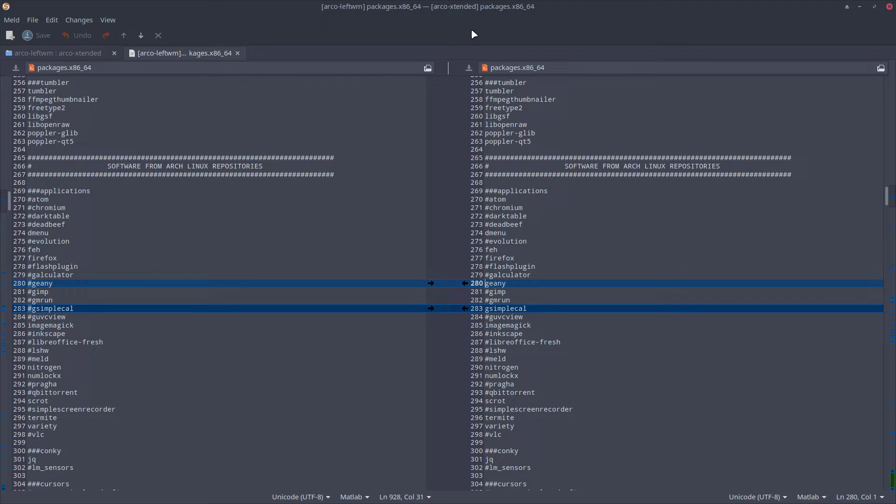
pyautogui.doubleClick(511, 283)
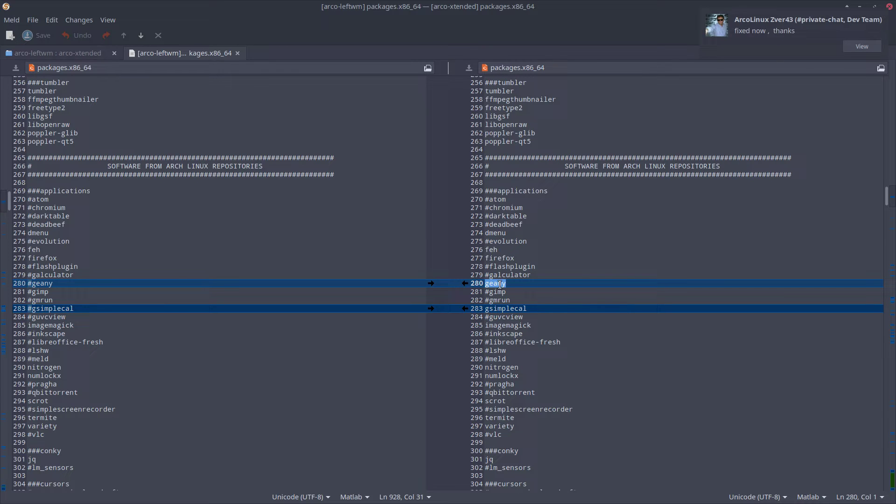
pyautogui.scroll(-1, 499, 284)
pyautogui.click(802, 27)
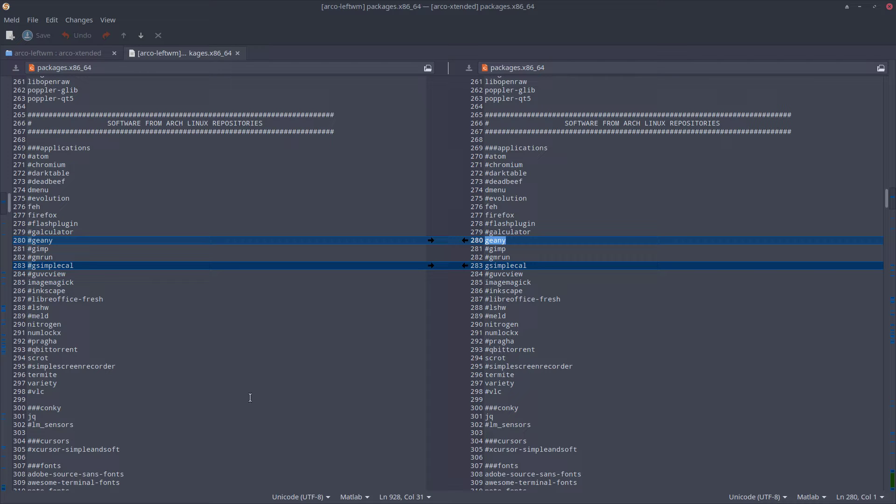
pyautogui.scroll(-2, 564, 300)
pyautogui.scroll(-2, 564, 301)
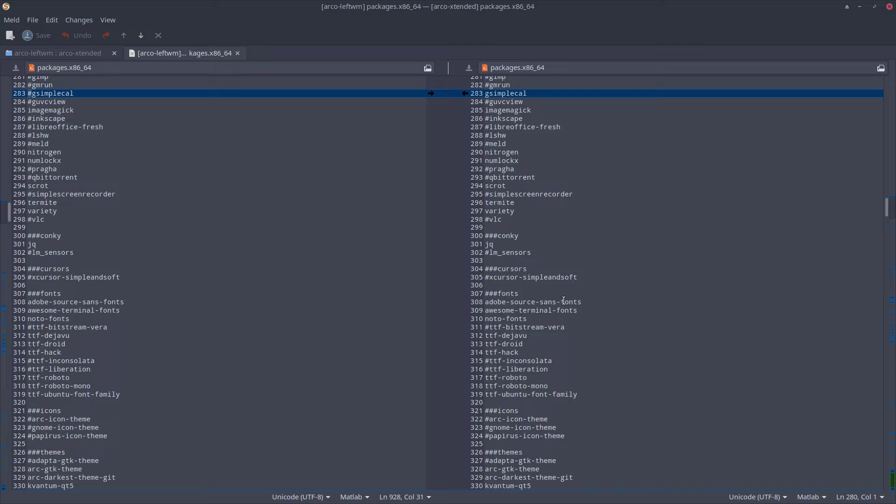
pyautogui.scroll(-6, 564, 300)
pyautogui.scroll(-9, 564, 301)
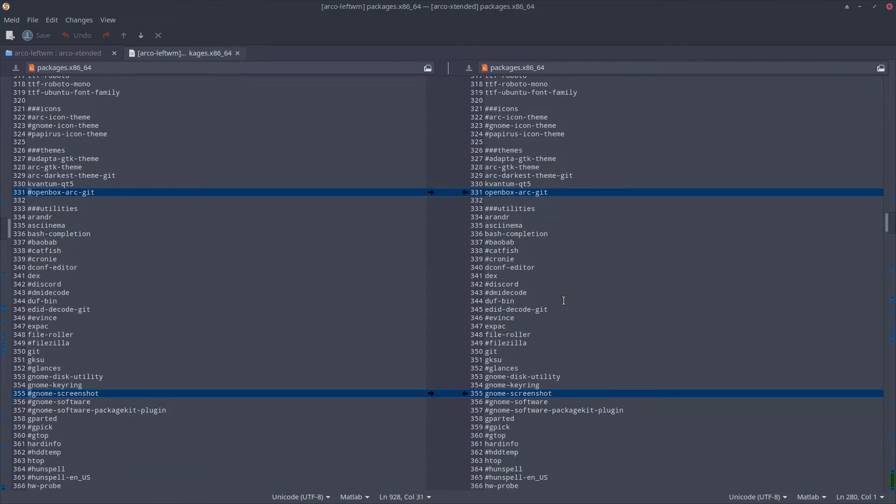
pyautogui.scroll(-15, 564, 301)
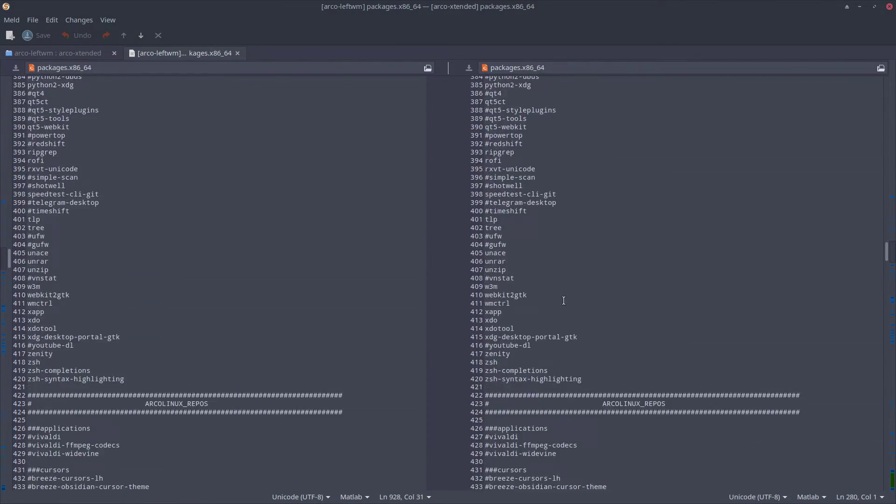
pyautogui.scroll(-9, 563, 300)
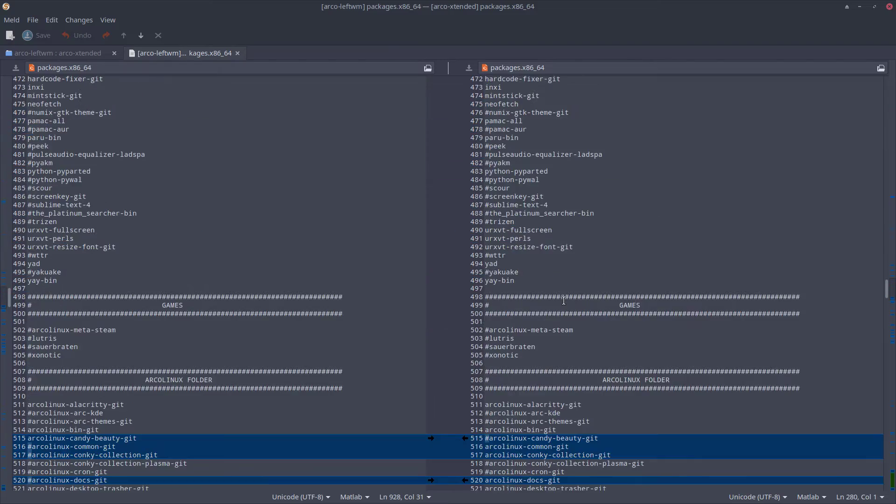
pyautogui.scroll(6, 564, 301)
pyautogui.scroll(9, 564, 301)
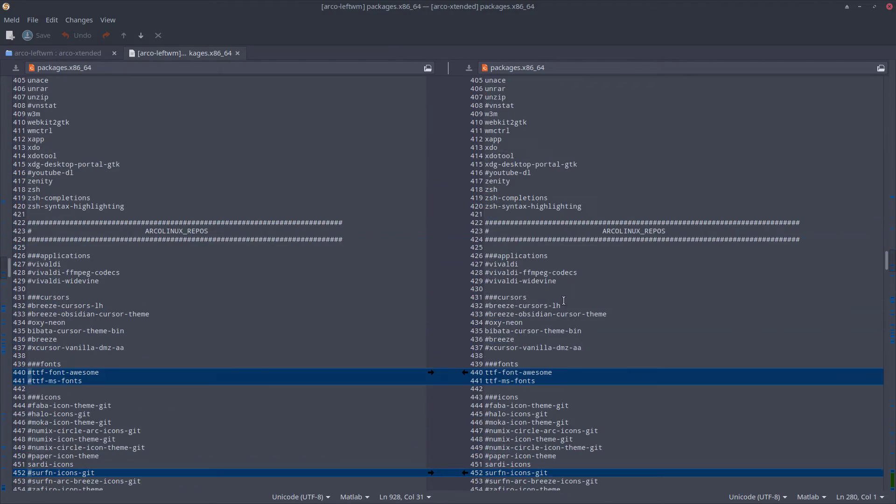
pyautogui.scroll(-14, 564, 301)
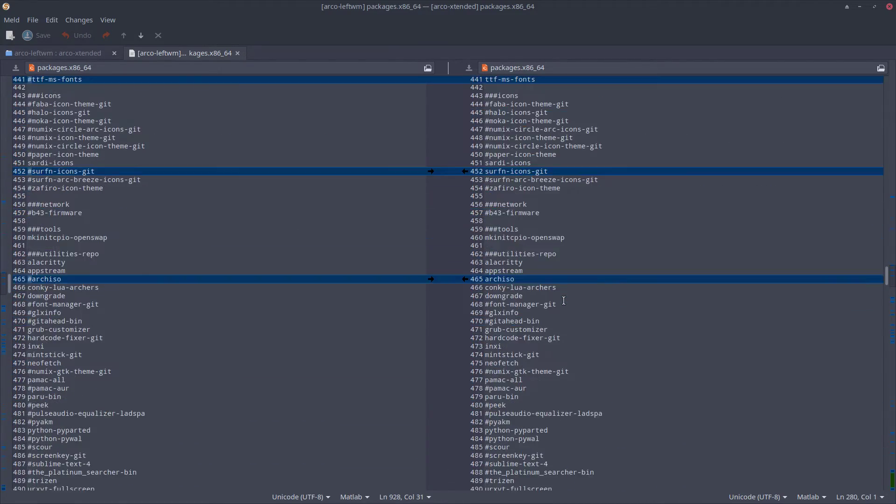
pyautogui.scroll(-2, 564, 301)
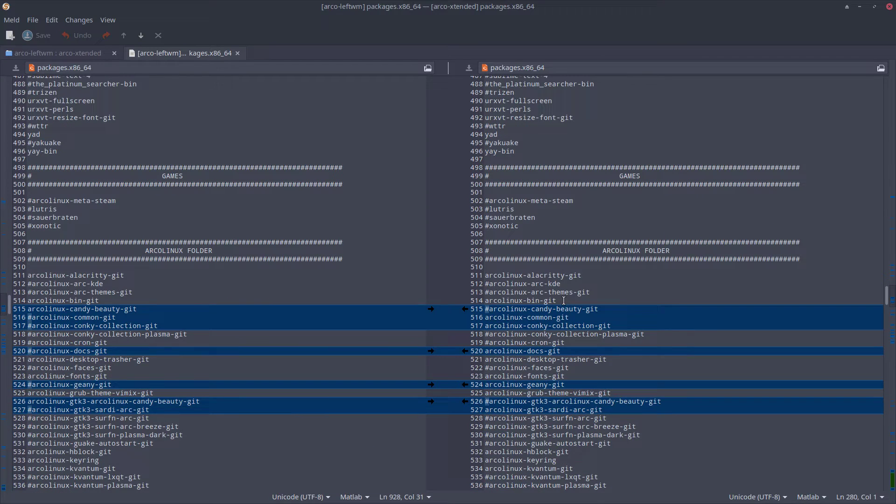
# - Uncomment arcolinux-candy-beauty-git on line 515 of the arco-xtended list
pyautogui.click(489, 309)
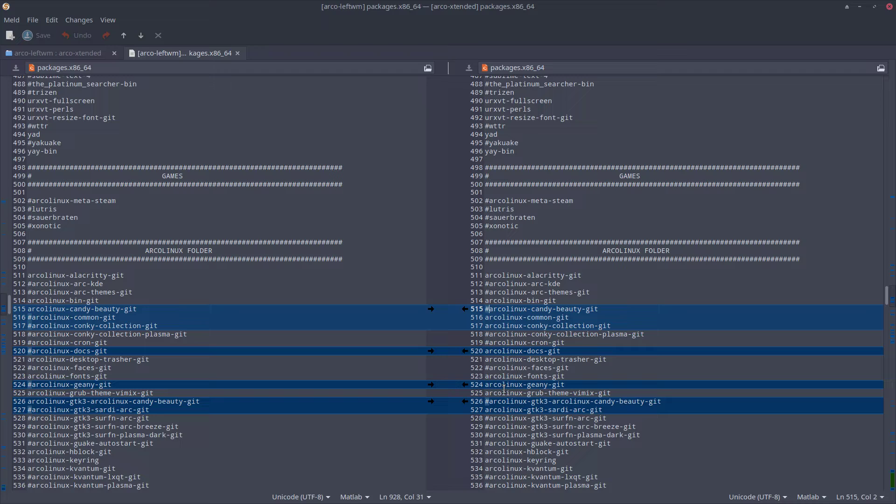
pyautogui.press('BackSpace')
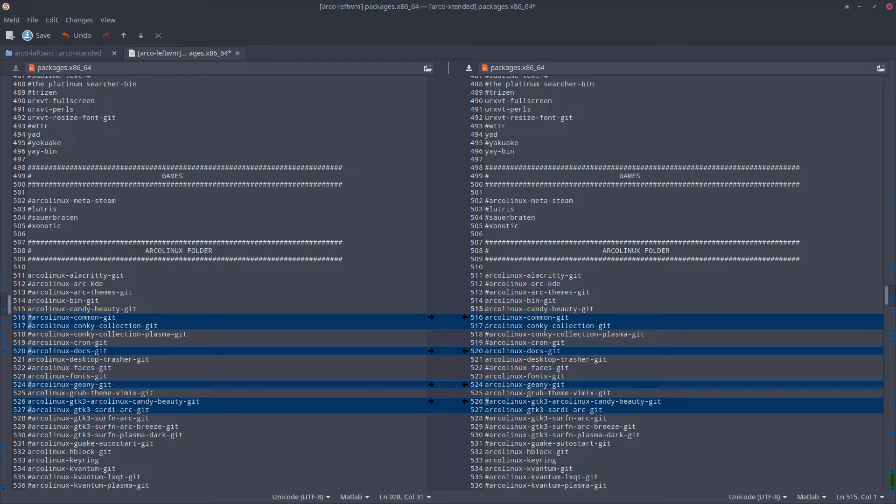
pyautogui.scroll(-1, 507, 387)
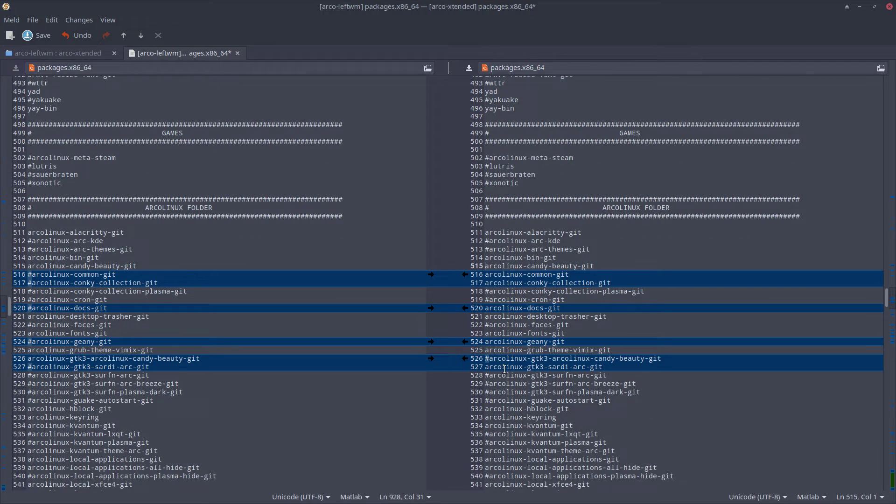
pyautogui.doubleClick(545, 266)
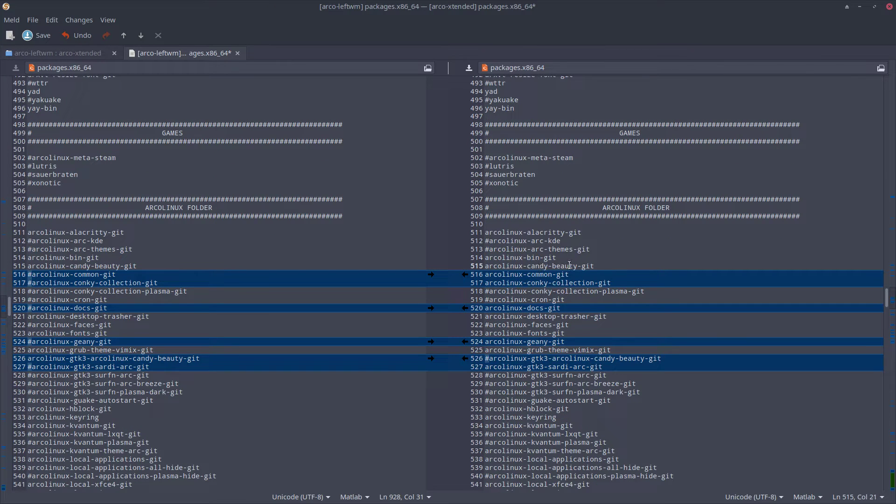
pyautogui.doubleClick(566, 267)
# - Uncomment arcolinux-dwm-st-git on line 600
pyautogui.scroll(-1, 540, 317)
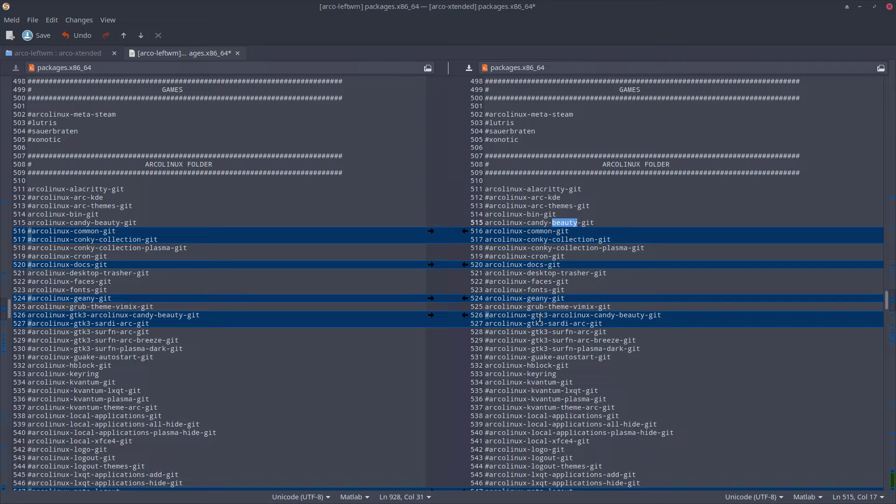
pyautogui.scroll(-1, 540, 318)
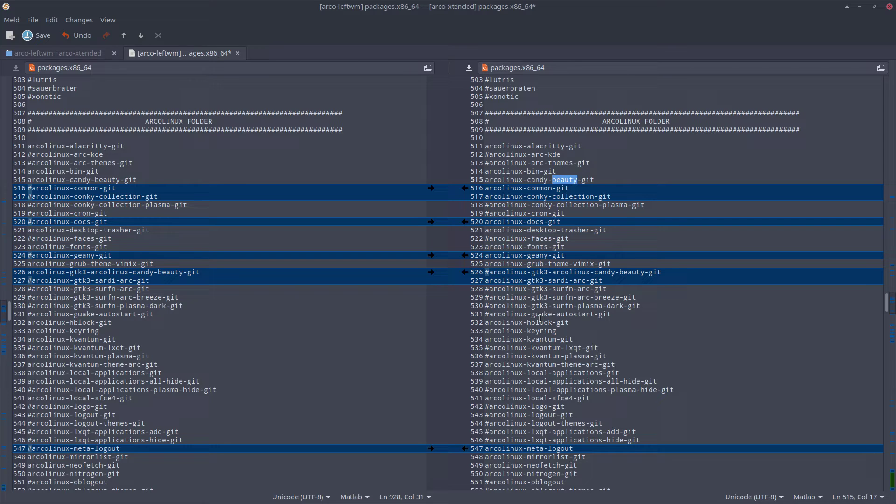
pyautogui.scroll(-4, 540, 319)
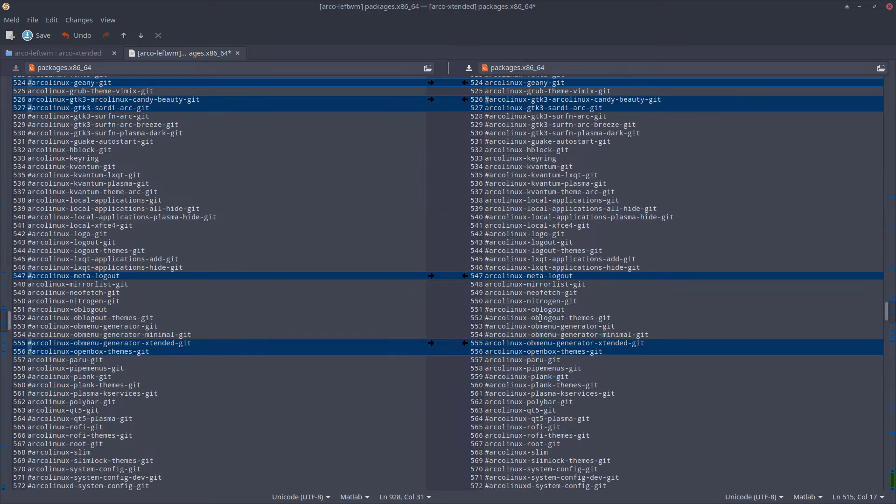
pyautogui.scroll(-2, 540, 318)
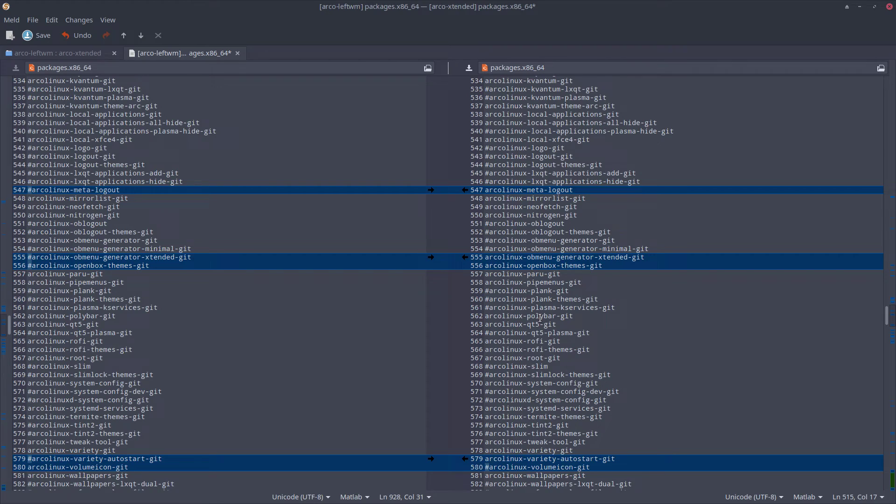
pyautogui.scroll(-4, 541, 319)
pyautogui.scroll(-4, 540, 319)
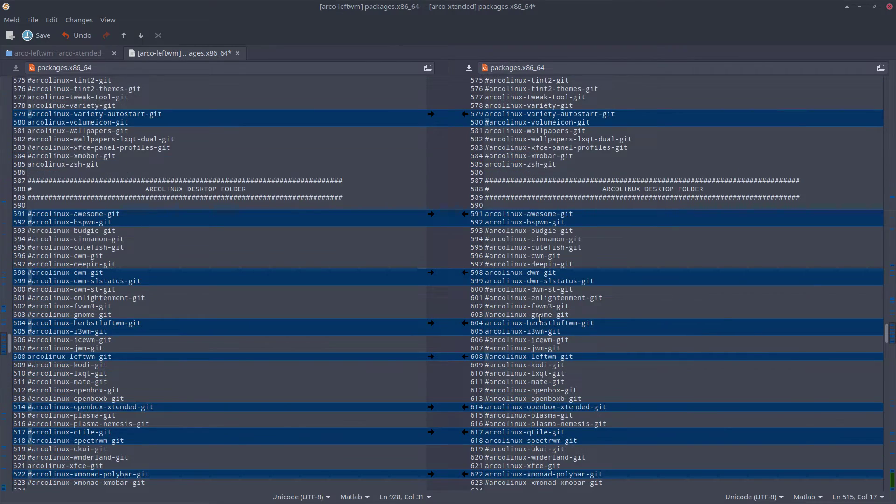
pyautogui.scroll(-2, 540, 318)
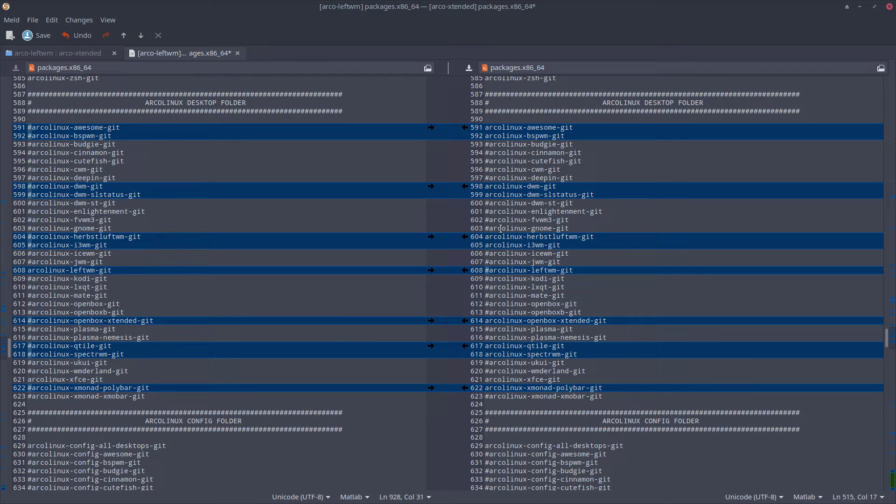
pyautogui.click(490, 204)
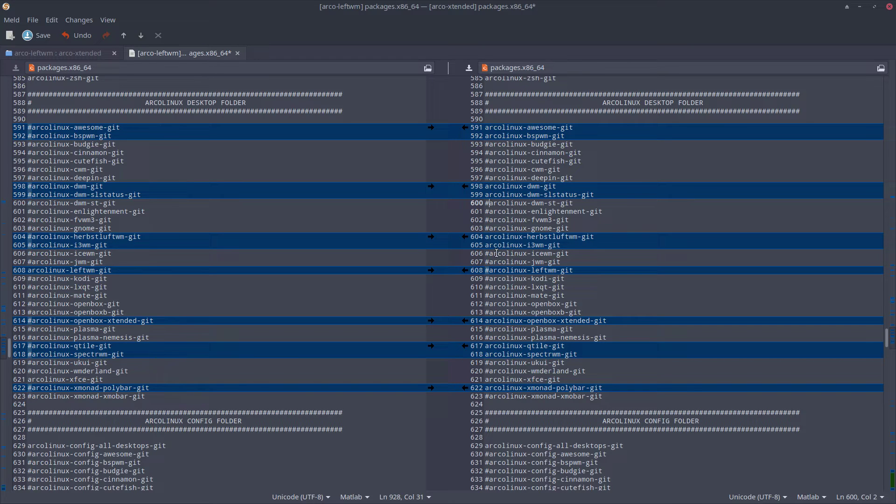
pyautogui.press('BackSpace')
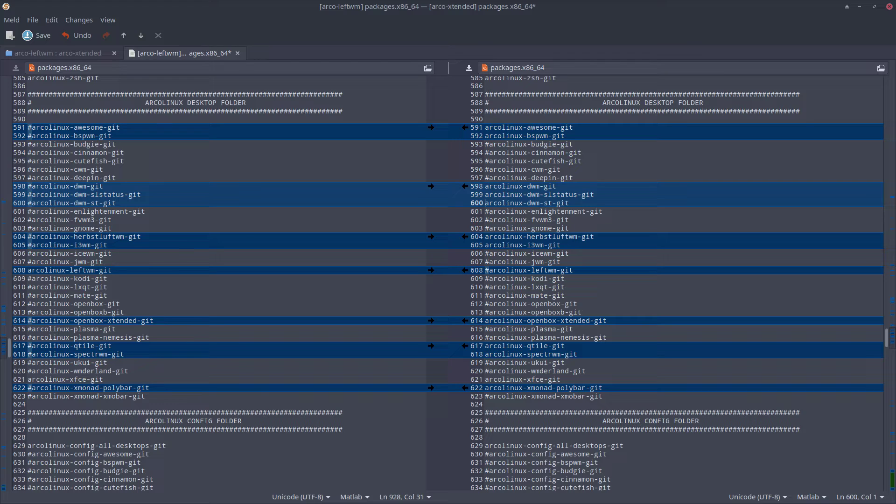
# - Uncomment arcolinux-leftwm-git on line 608
pyautogui.press('Up')
pyautogui.press('Up')
pyautogui.press('Down')
pyautogui.press('Down')
pyautogui.press('Down')
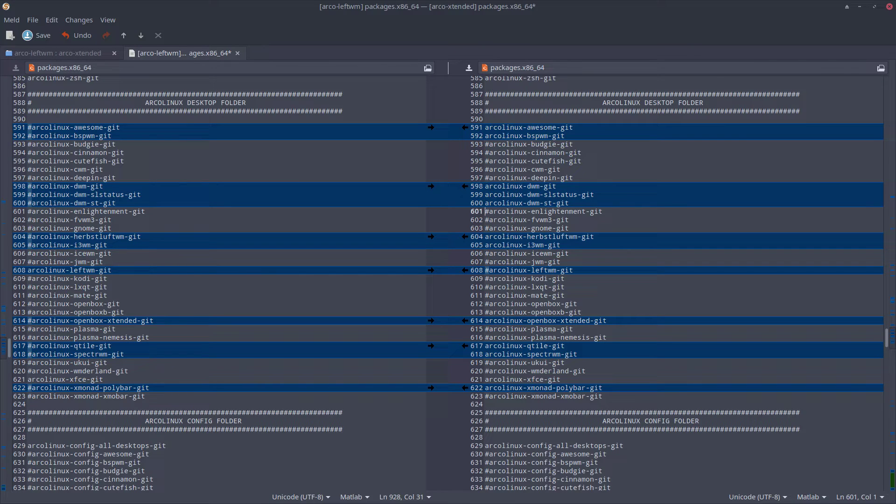
pyautogui.press('Down')
pyautogui.press('Down')
pyautogui.press('Down')
pyautogui.press('Down')
pyautogui.press('Down')
pyautogui.press('Down')
pyautogui.press('Down')
pyautogui.press('Down')
pyautogui.press('Down')
pyautogui.press('Down')
pyautogui.press('Up')
pyautogui.press('Up')
pyautogui.press('Up')
pyautogui.press('Delete')
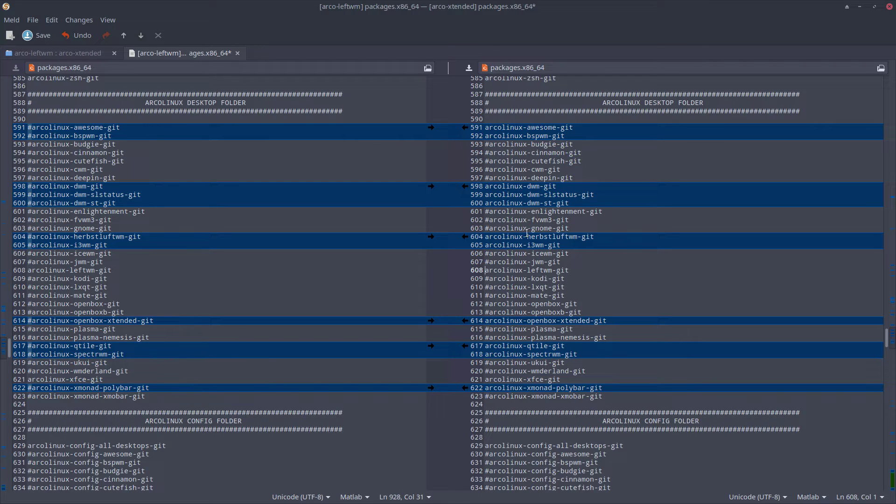
pyautogui.moveTo(578, 270); pyautogui.dragTo(476, 272)
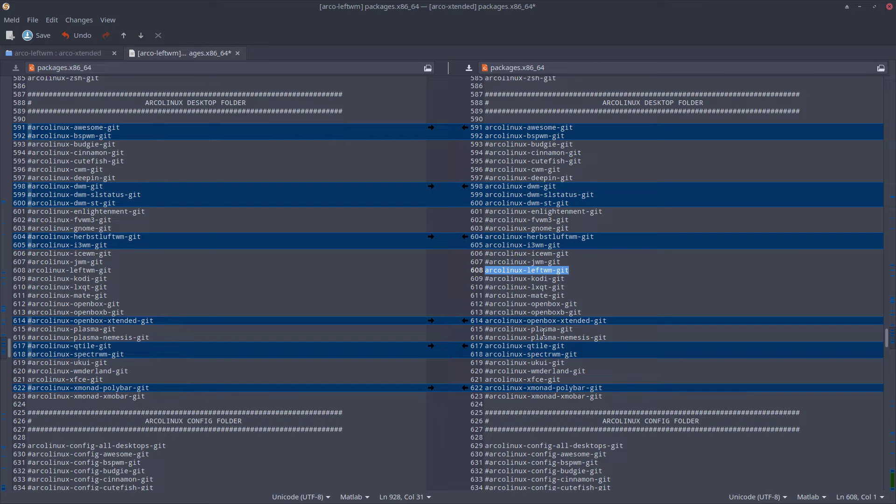
pyautogui.scroll(-3, 544, 333)
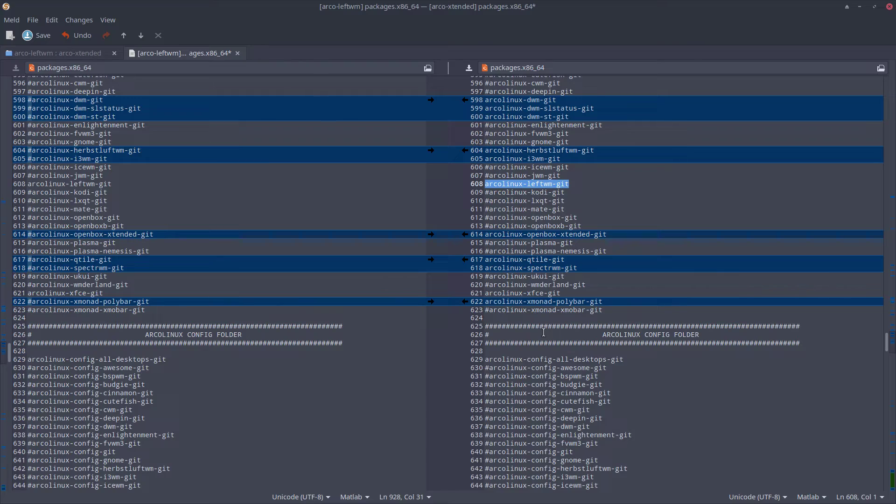
pyautogui.scroll(-3, 544, 332)
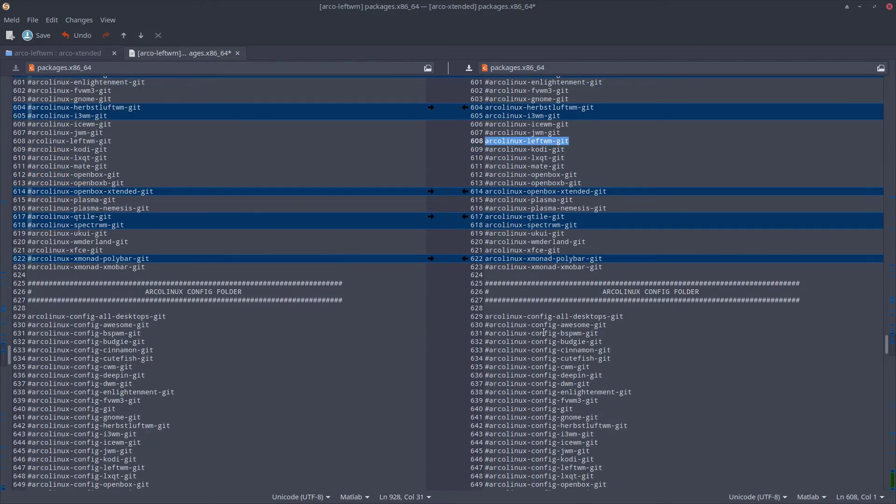
pyautogui.scroll(-20, 544, 333)
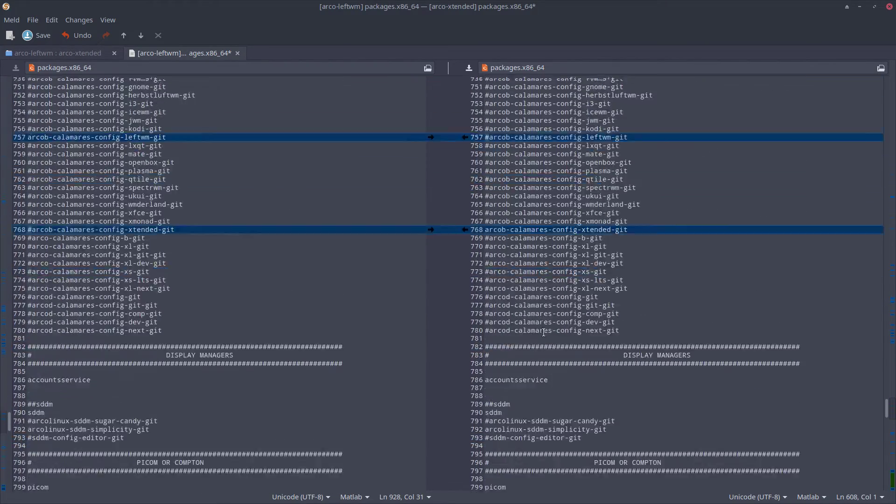
pyautogui.scroll(2, 544, 332)
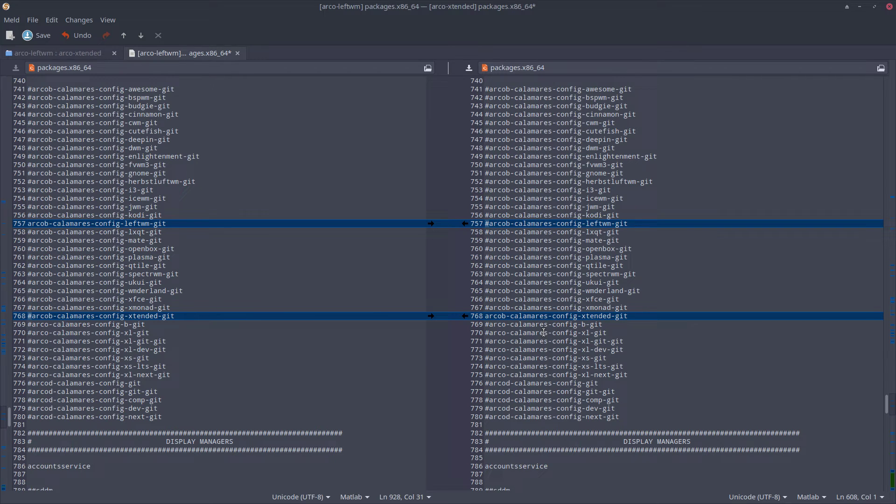
pyautogui.click(501, 317)
pyautogui.moveTo(522, 317); pyautogui.dragTo(588, 317)
pyautogui.click(604, 318)
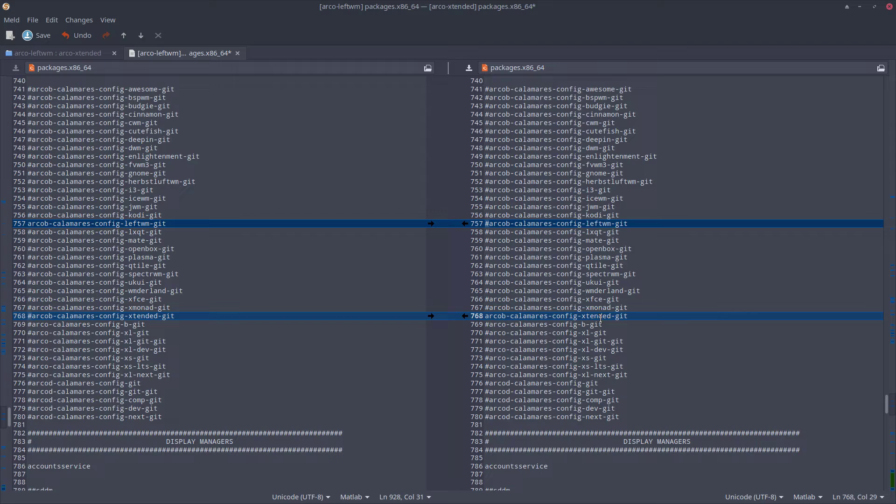
pyautogui.doubleClick(598, 318)
pyautogui.scroll(-15, 597, 372)
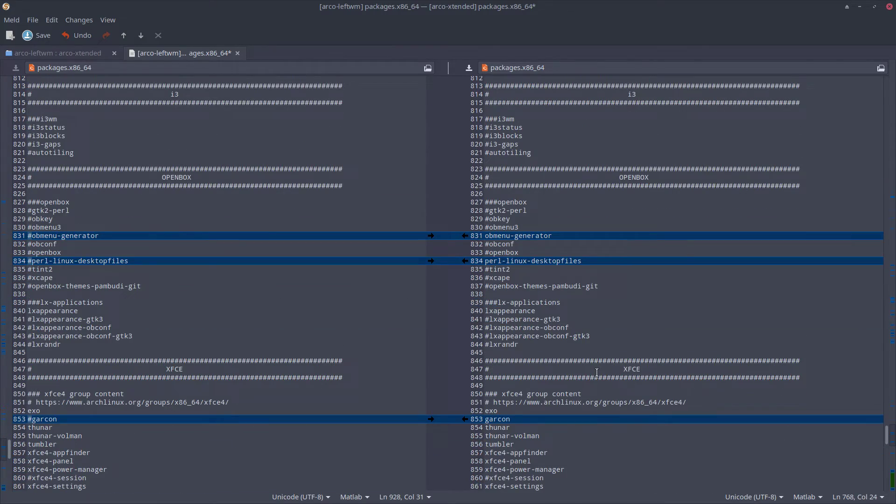
pyautogui.scroll(-4, 597, 372)
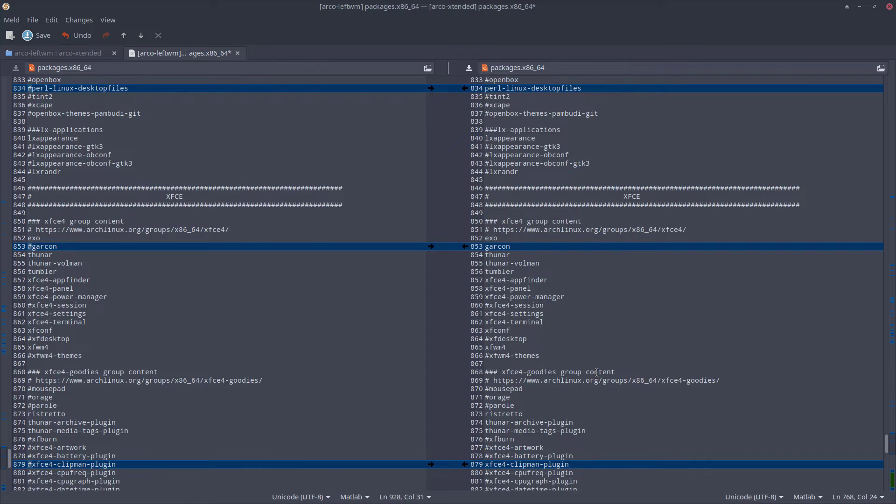
pyautogui.scroll(-3, 597, 372)
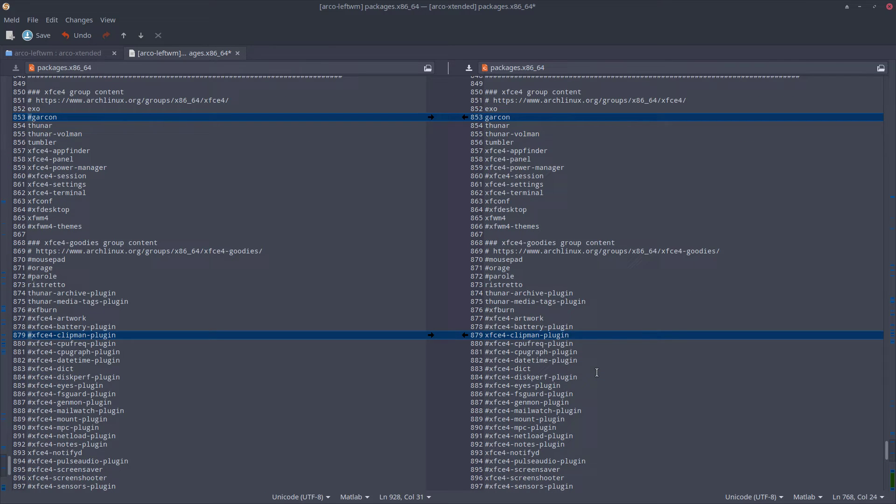
pyautogui.scroll(-6, 597, 372)
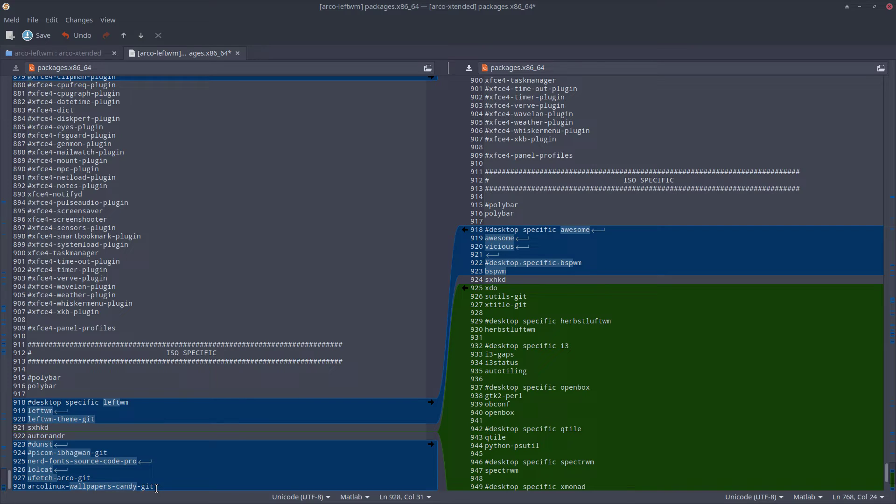
# - Save, then select the left pane's leftwm block (lines 918–928) and the right pane's dwm lines 961–965
pyautogui.hotkey('ctrl', 's')
pyautogui.moveTo(156, 488); pyautogui.dragTo(27, 487)
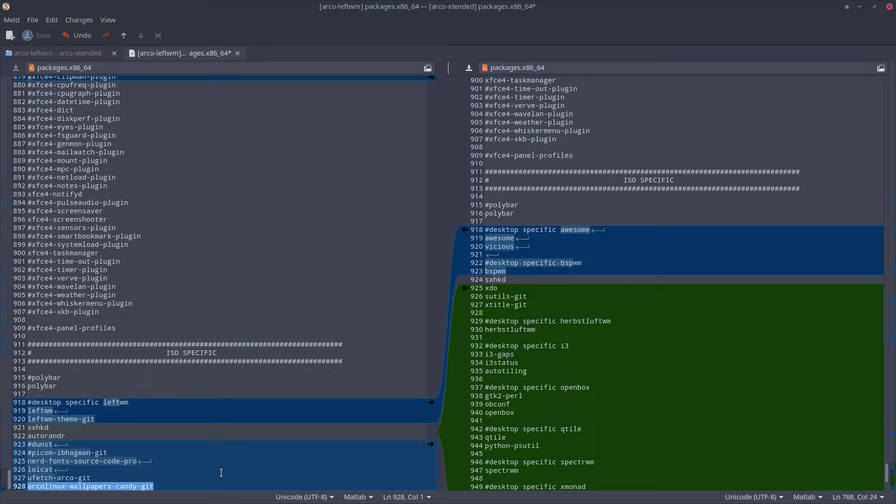
pyautogui.scroll(-5, 552, 449)
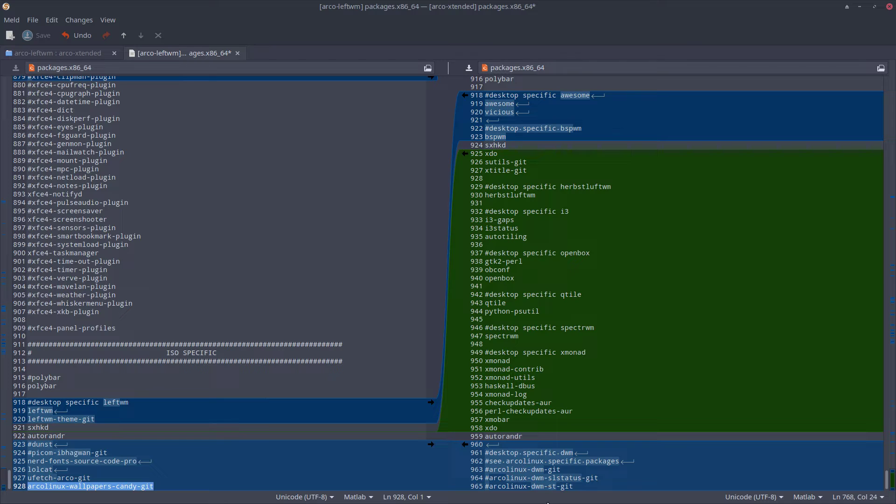
pyautogui.moveTo(585, 488); pyautogui.dragTo(458, 453)
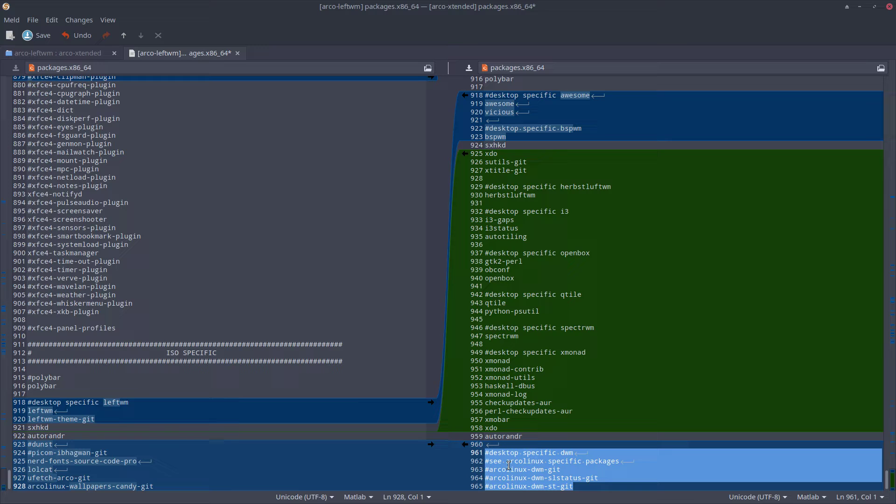
pyautogui.click(80, 444)
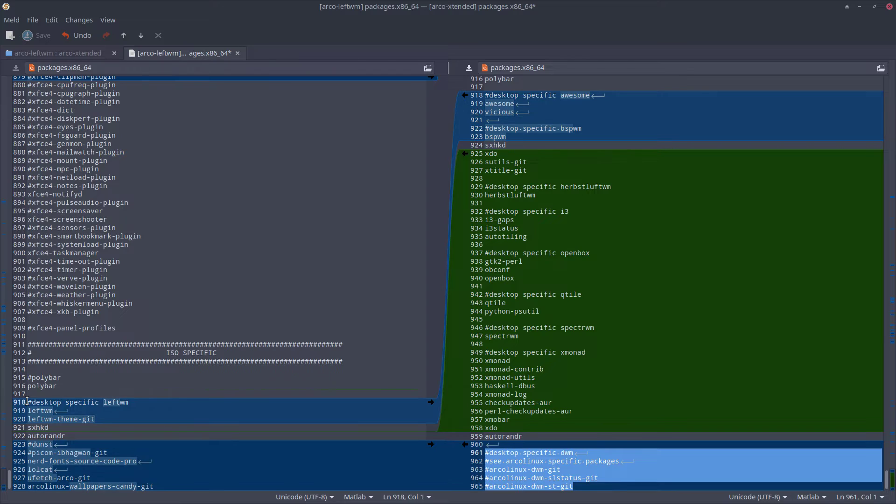
pyautogui.moveTo(26, 402); pyautogui.dragTo(160, 491)
pyautogui.hotkey('ctrl', 'c')
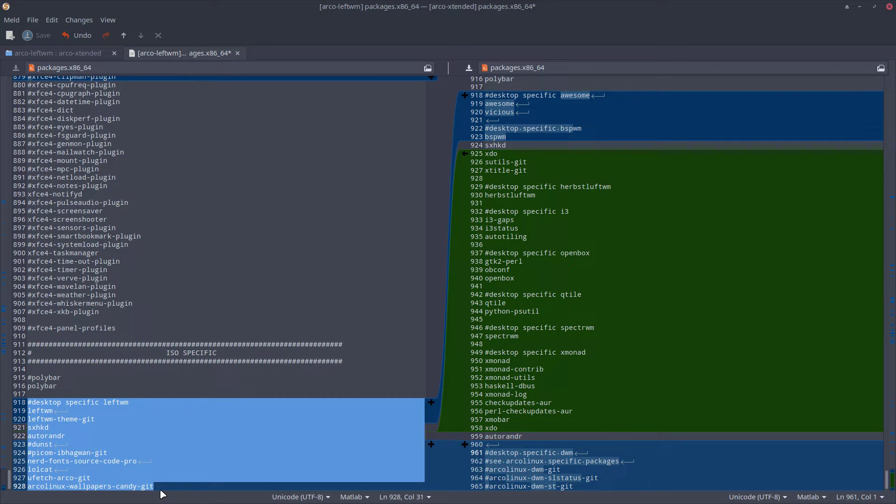
pyautogui.moveTo(608, 489); pyautogui.dragTo(469, 458)
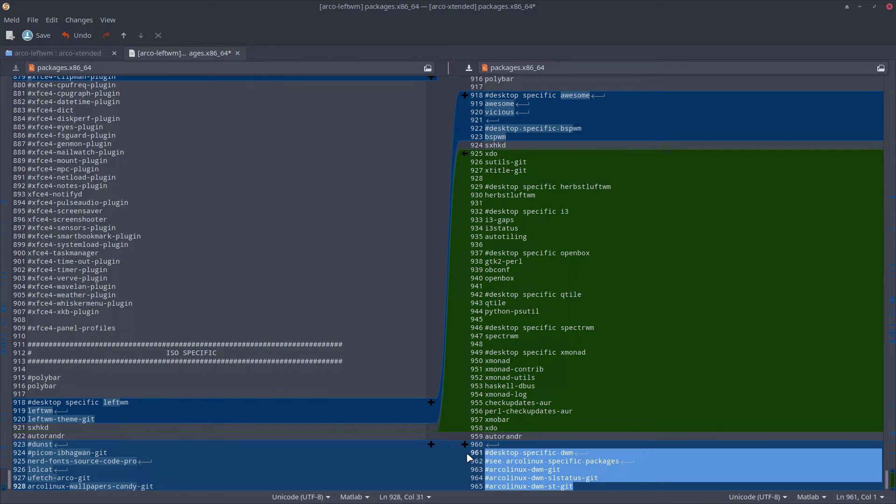
# - Undo a first paste and add two blank lines before the dwm section at line 960
pyautogui.hotkey('ctrl', 'v')
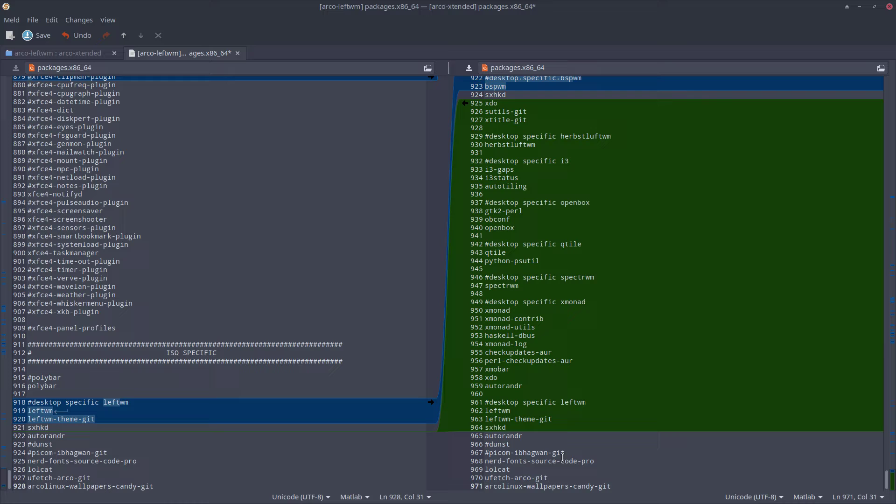
pyautogui.hotkey('ctrl', 'z')
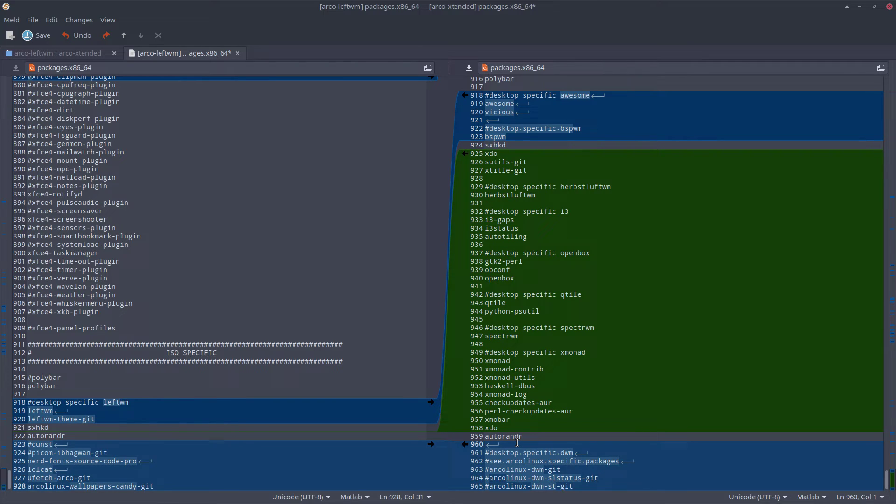
pyautogui.press('Return')
pyautogui.press('Return')
pyautogui.press('Up')
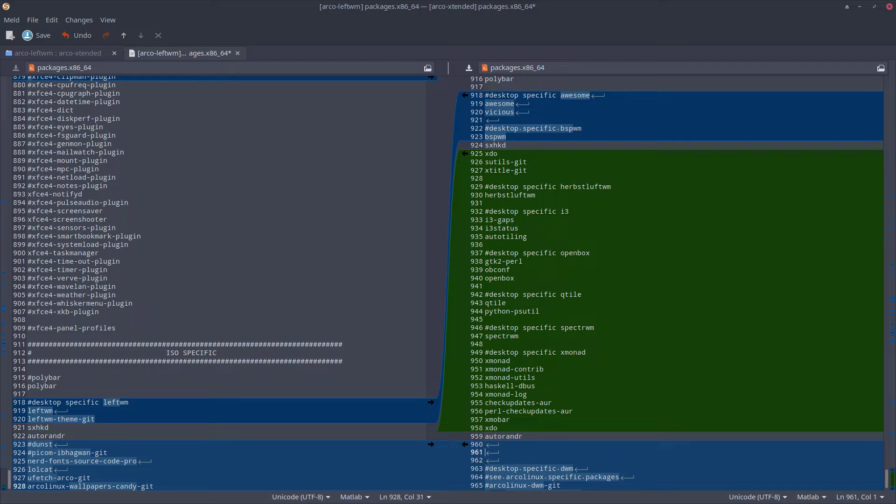
# - Replace the dwm lines with the pasted leftwm block, now at lines 962–972
pyautogui.scroll(-1, 520, 443)
pyautogui.moveTo(486, 444); pyautogui.dragTo(538, 501)
pyautogui.press('ctrl')
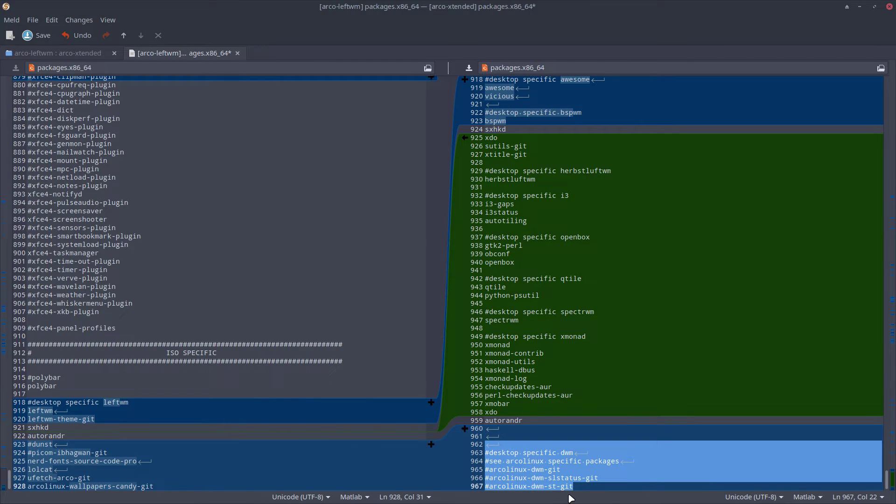
pyautogui.hotkey('ctrl', 'v')
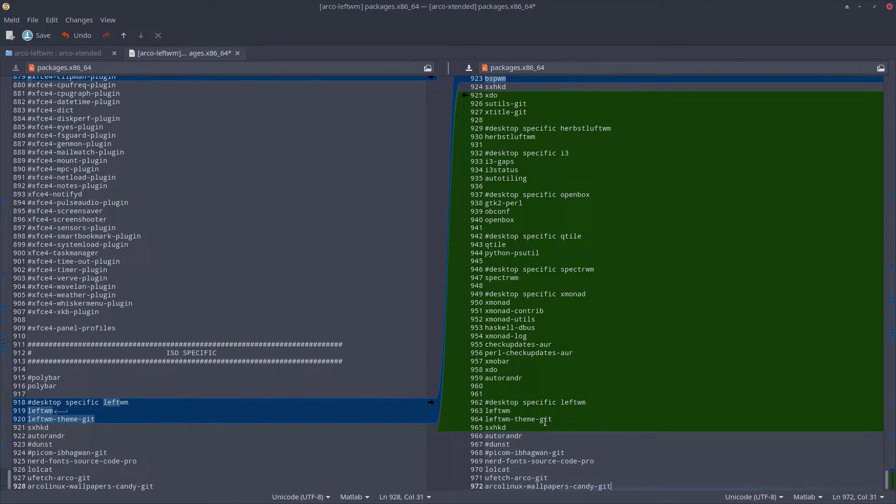
pyautogui.doubleClick(576, 402)
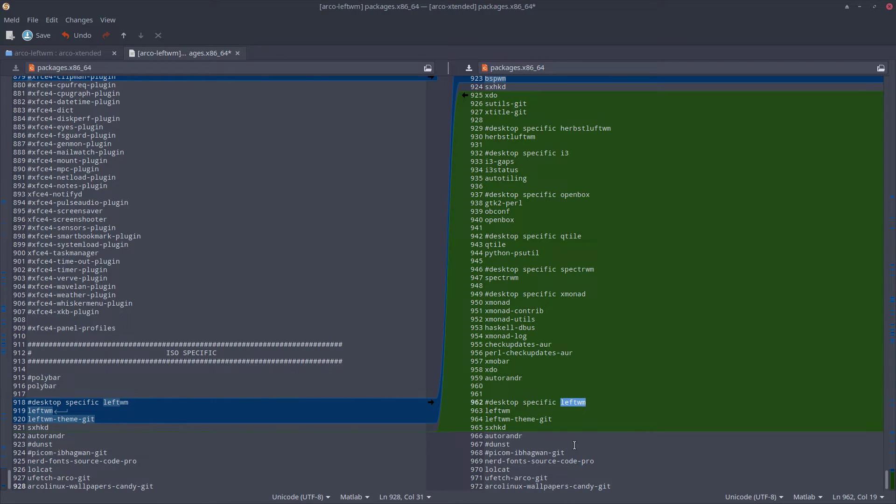
pyautogui.scroll(1, 544, 321)
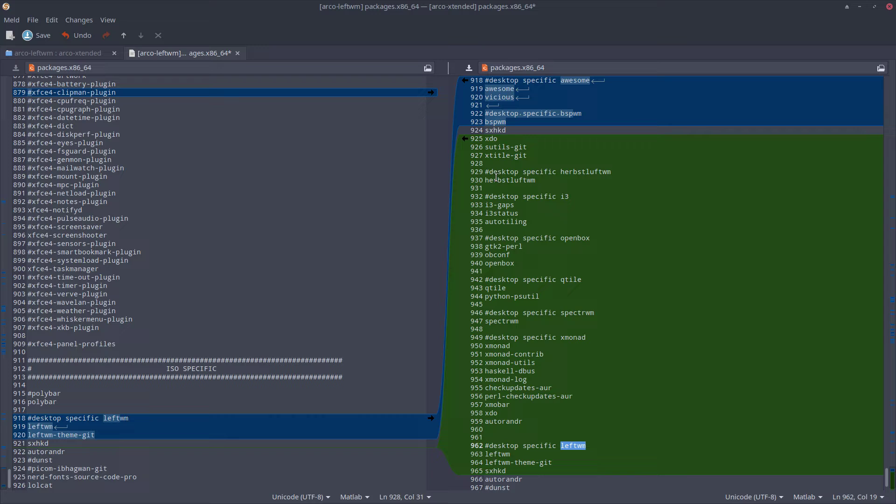
pyautogui.scroll(-1, 494, 436)
pyautogui.doubleClick(496, 427)
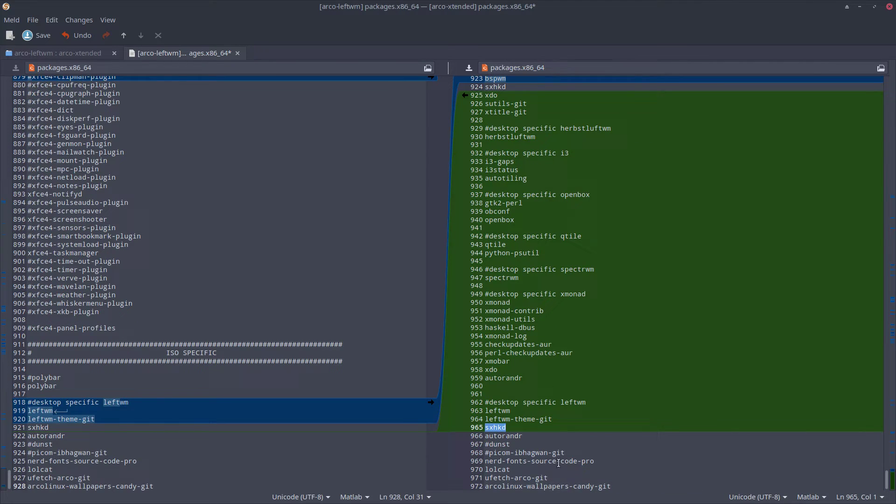
pyautogui.hotkey('ctrl', 'f')
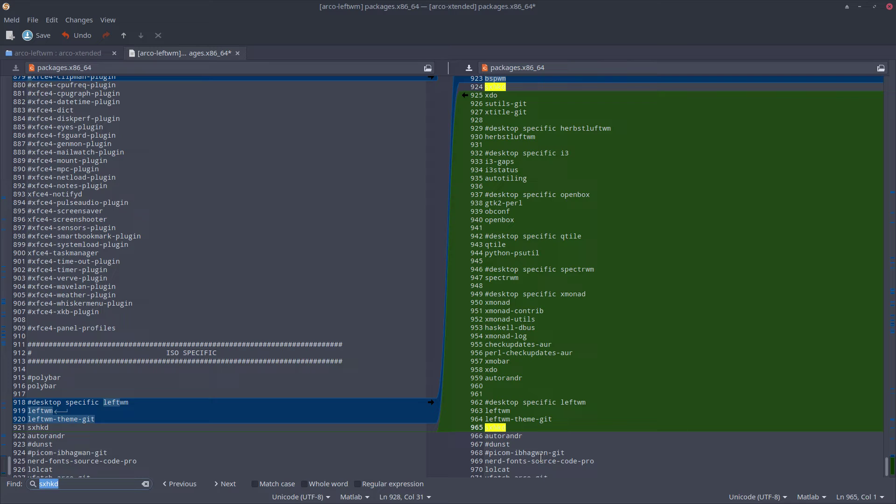
pyautogui.press('Escape')
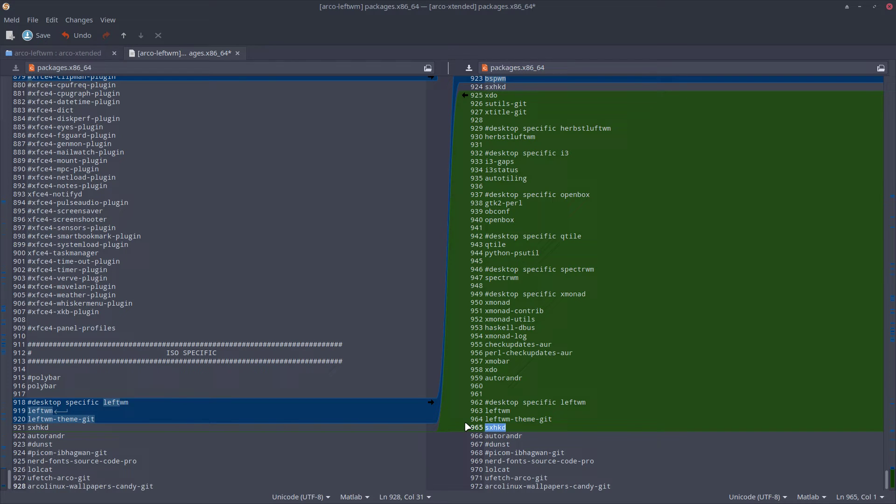
pyautogui.press('Delete')
pyautogui.press('Delete')
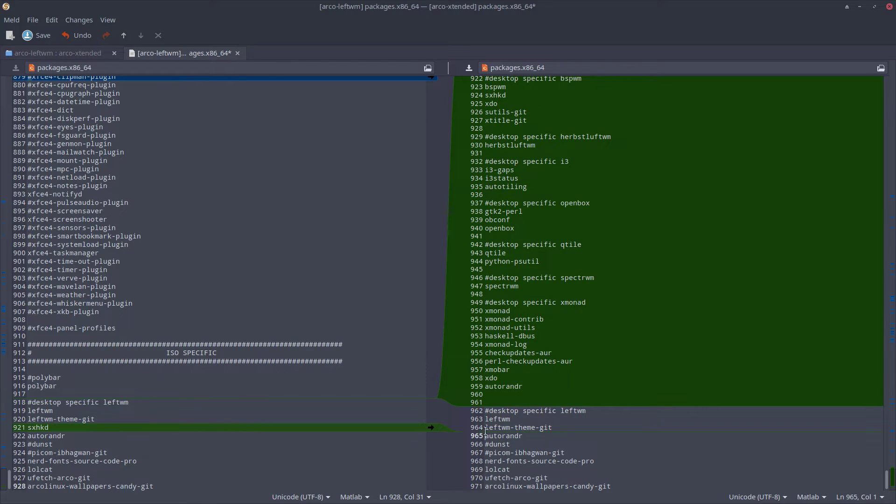
pyautogui.doubleClick(490, 434)
pyautogui.hotkey('ctrl', 'f')
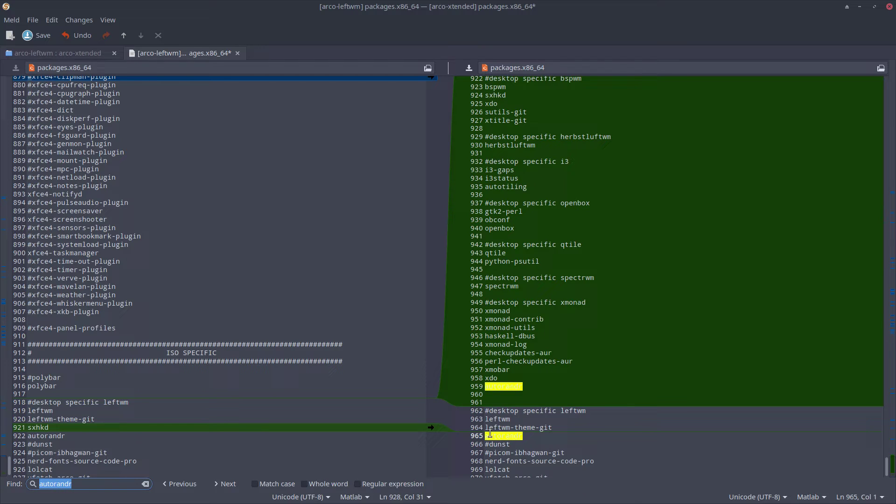
pyautogui.press('Escape')
pyautogui.moveTo(524, 436); pyautogui.dragTo(458, 436)
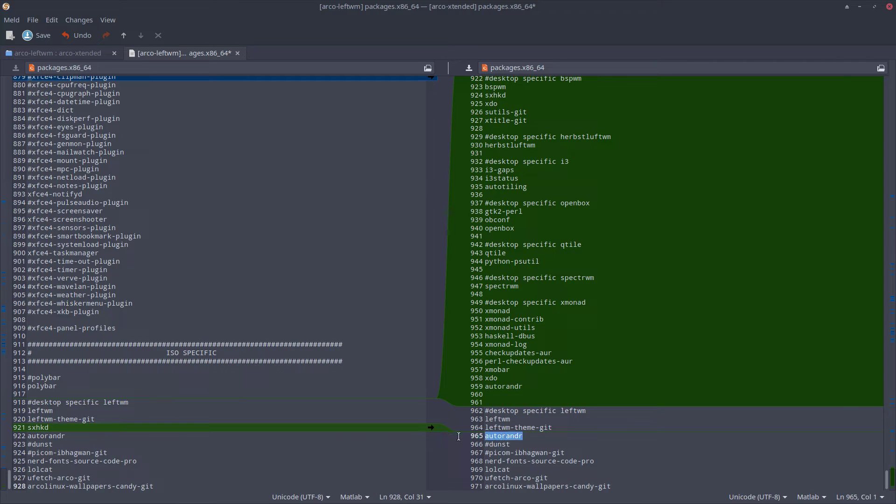
pyautogui.press('Delete')
pyautogui.press('Delete')
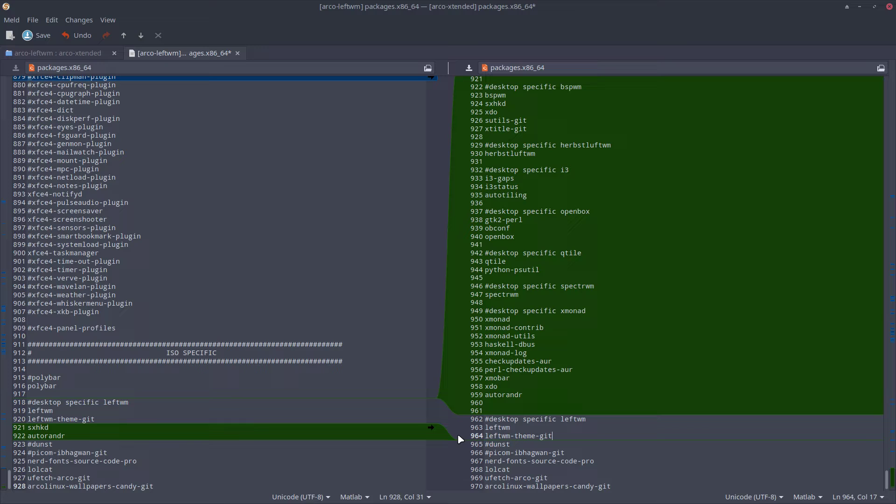
pyautogui.moveTo(519, 445); pyautogui.dragTo(420, 446)
pyautogui.press('Delete')
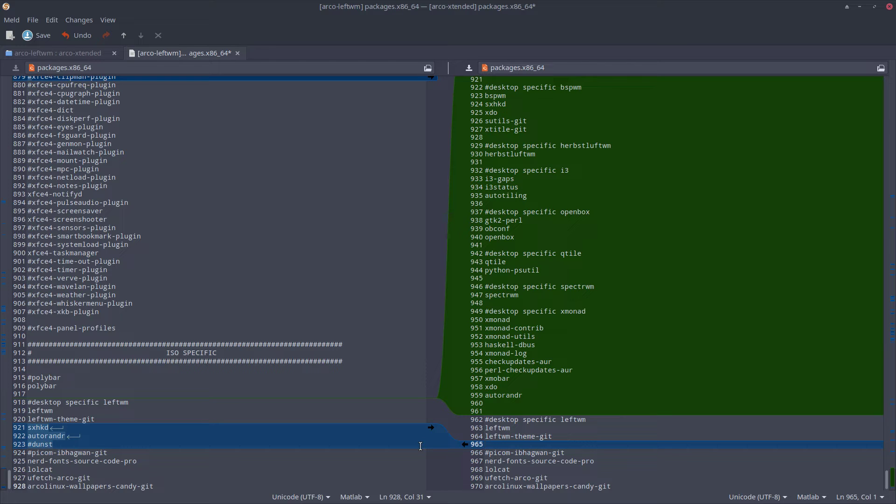
pyautogui.press('Delete')
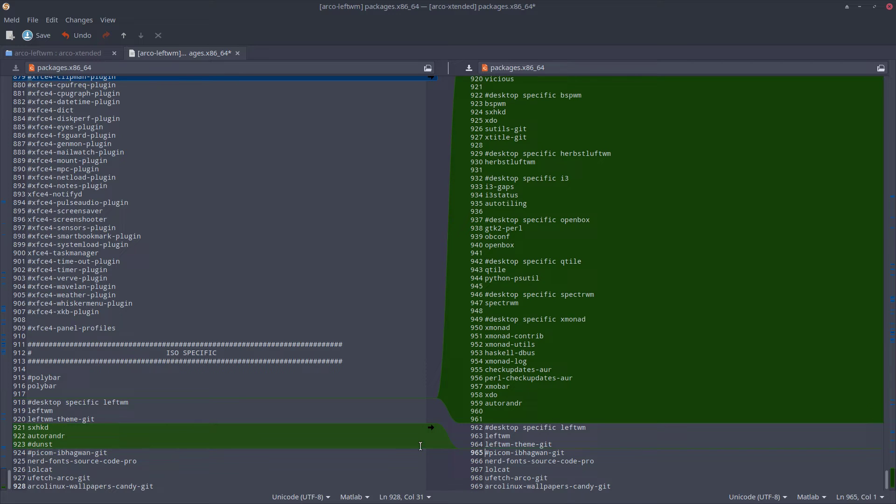
pyautogui.moveTo(566, 453); pyautogui.dragTo(473, 453)
pyautogui.press('Delete')
pyautogui.press('Delete')
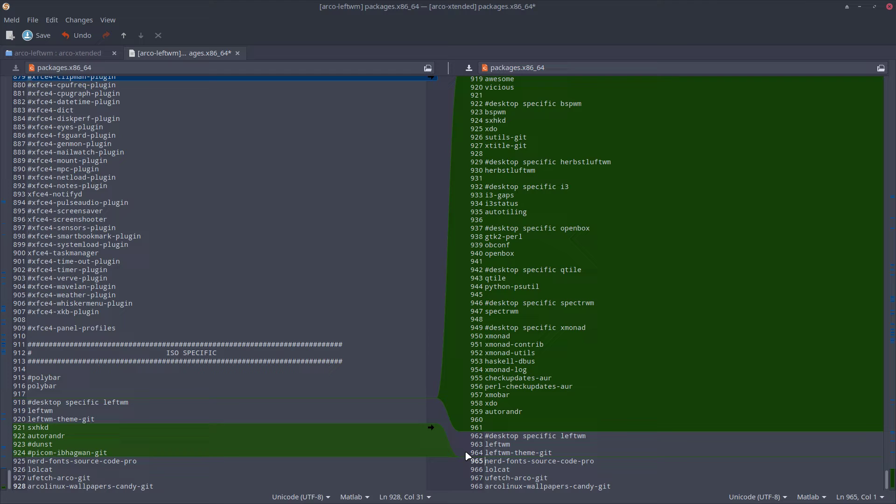
pyautogui.click(607, 461)
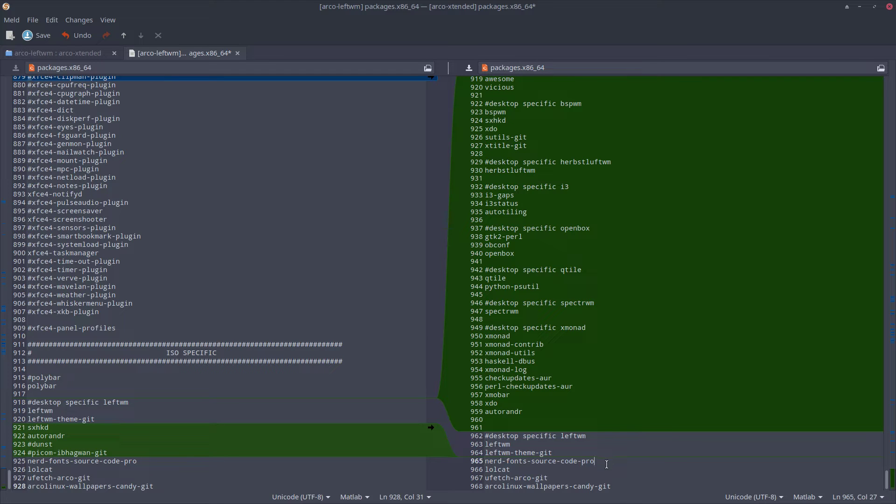
pyautogui.moveTo(591, 462); pyautogui.dragTo(466, 464)
pyautogui.hotkey('ctrl', 'f')
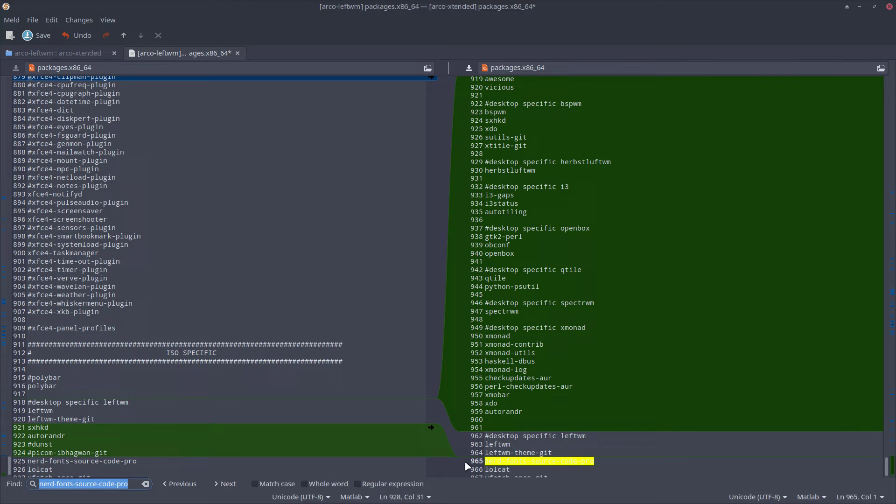
pyautogui.click(225, 485)
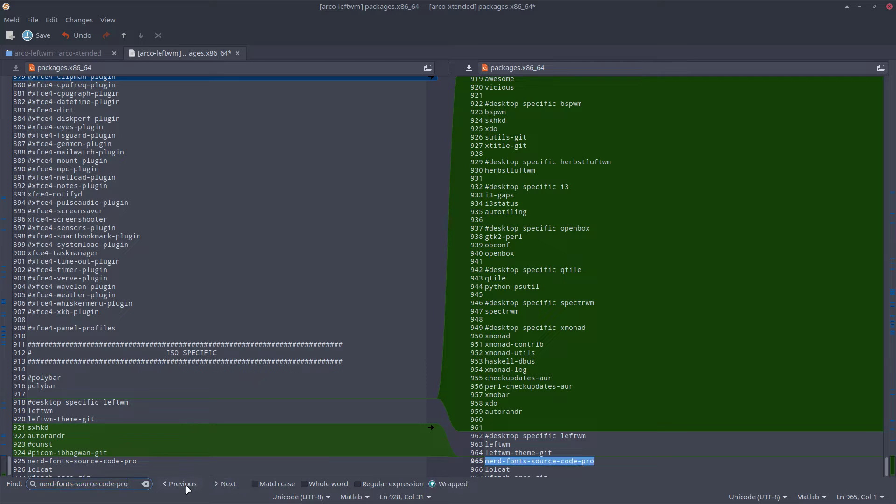
pyautogui.click(227, 484)
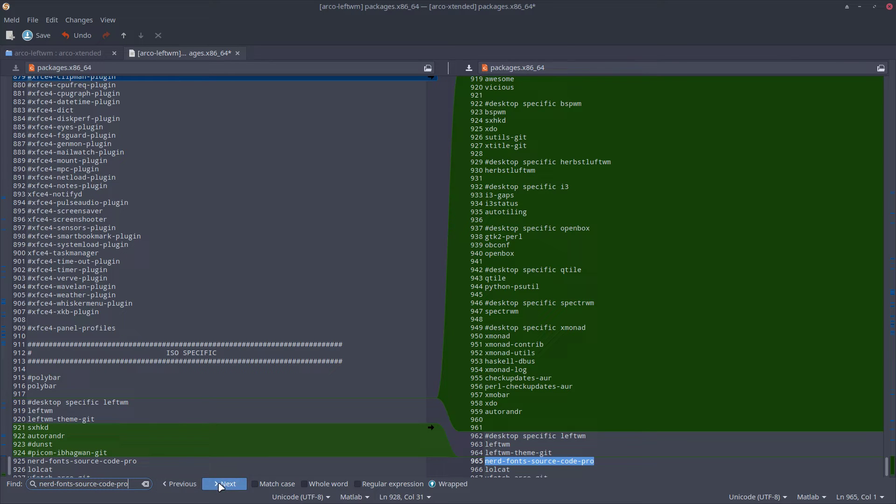
pyautogui.press('Escape')
pyautogui.click(539, 470)
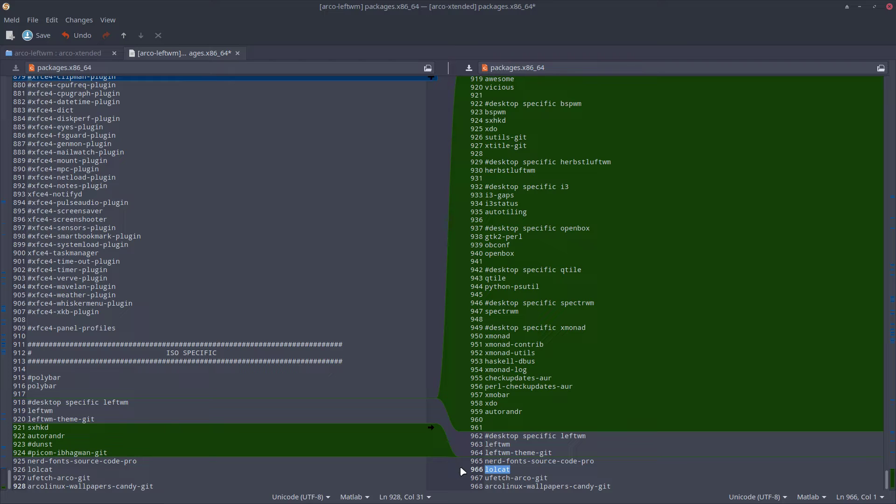
pyautogui.hotkey('ctrl', 'f')
pyautogui.click(220, 485)
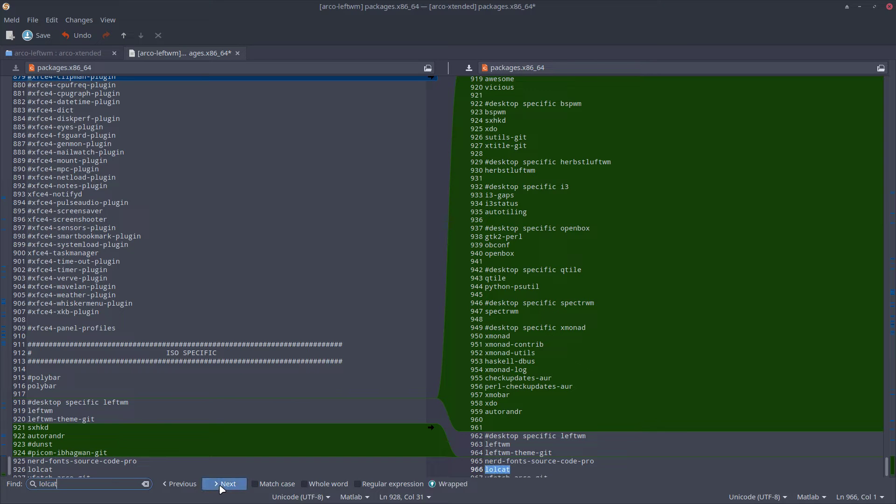
pyautogui.click(221, 485)
pyautogui.click(186, 483)
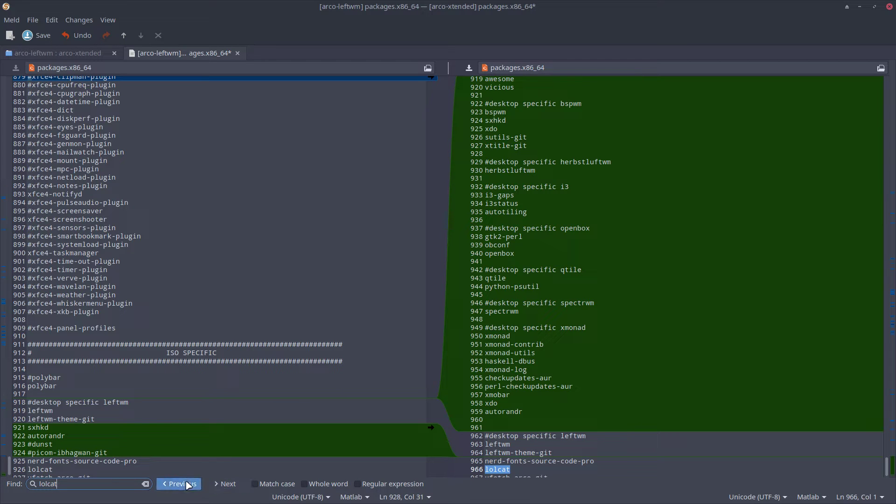
pyautogui.press('Escape')
pyautogui.click(559, 470)
pyautogui.moveTo(554, 479); pyautogui.dragTo(484, 479)
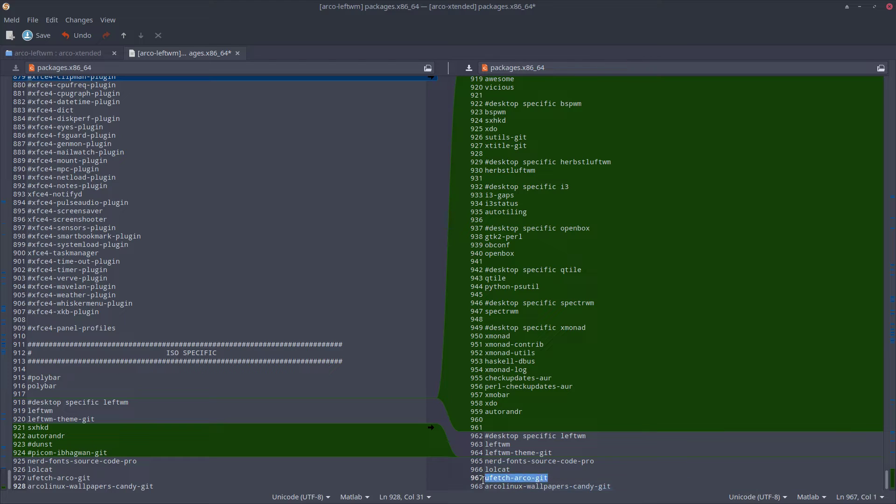
pyautogui.hotkey('ctrl', 'f')
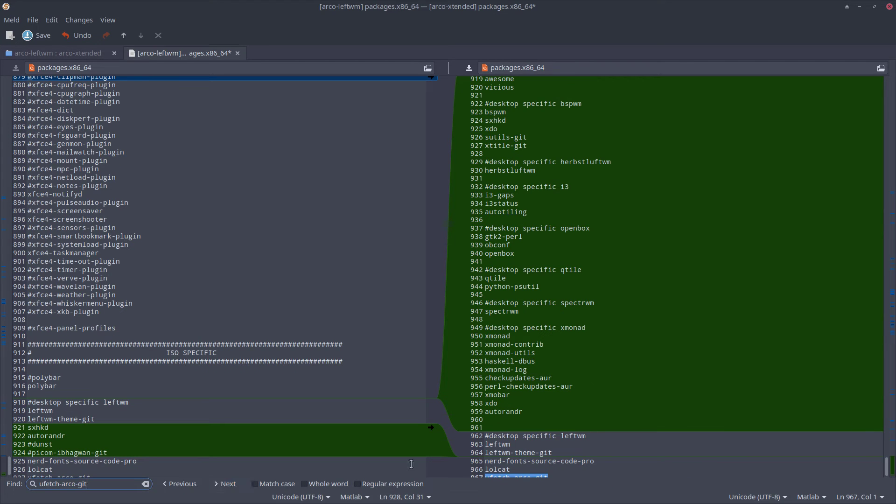
pyautogui.press('Escape')
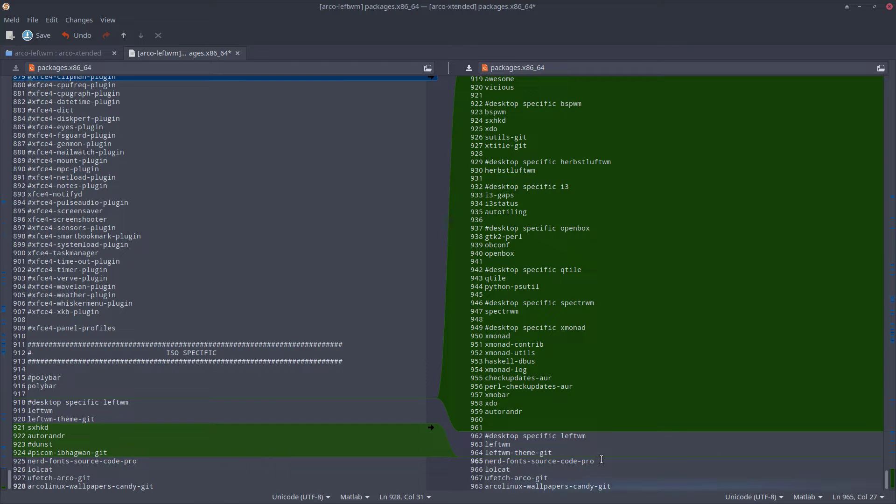
pyautogui.click(613, 486)
pyautogui.moveTo(612, 487); pyautogui.dragTo(485, 486)
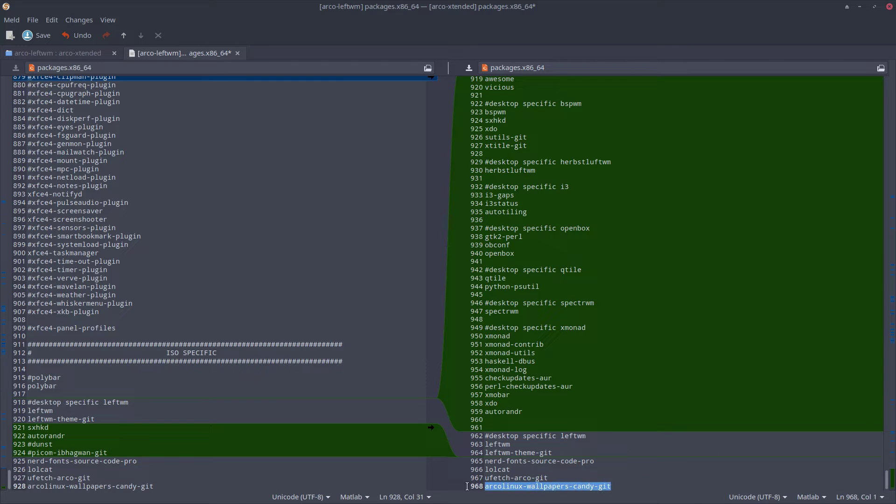
pyautogui.click(493, 437)
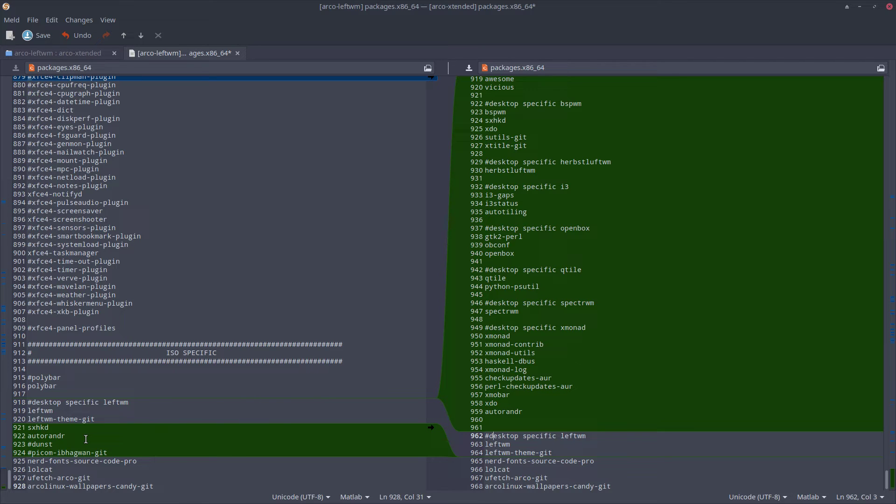
# - Delete the #dunst and #picom-ibhagwan-git lines from the arco-leftwm list and save it
pyautogui.moveTo(109, 453); pyautogui.dragTo(4, 444)
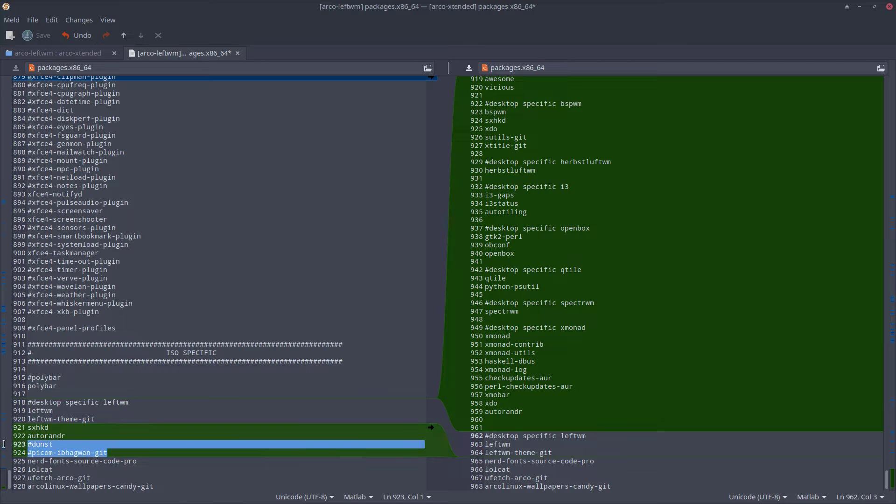
pyautogui.press('Delete')
pyautogui.press('Delete')
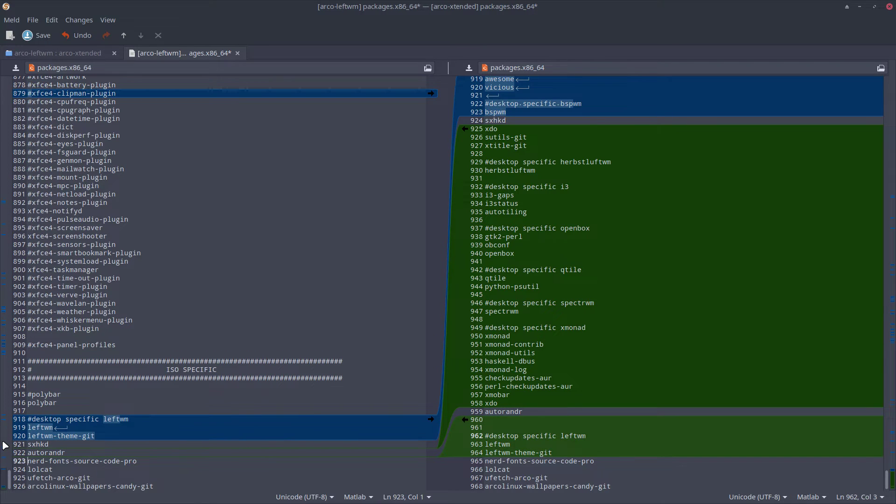
pyautogui.click(48, 444)
pyautogui.hotkey('ctrl', 's')
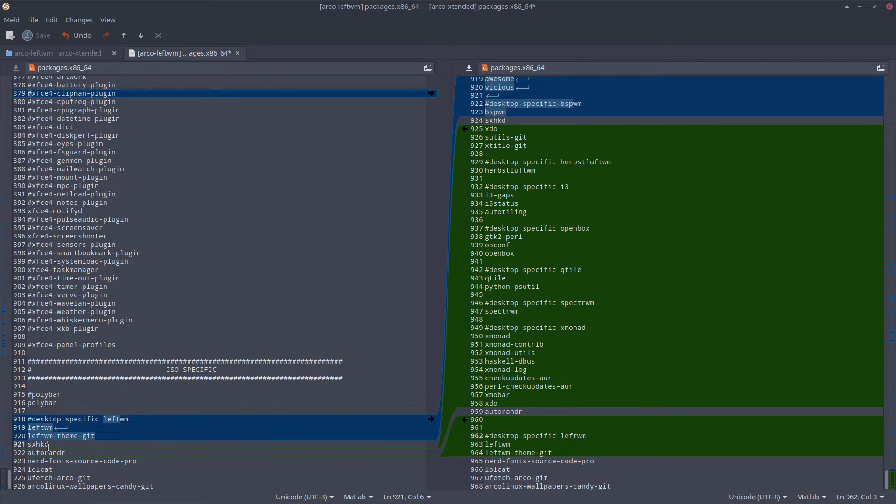
pyautogui.moveTo(553, 453); pyautogui.dragTo(474, 443)
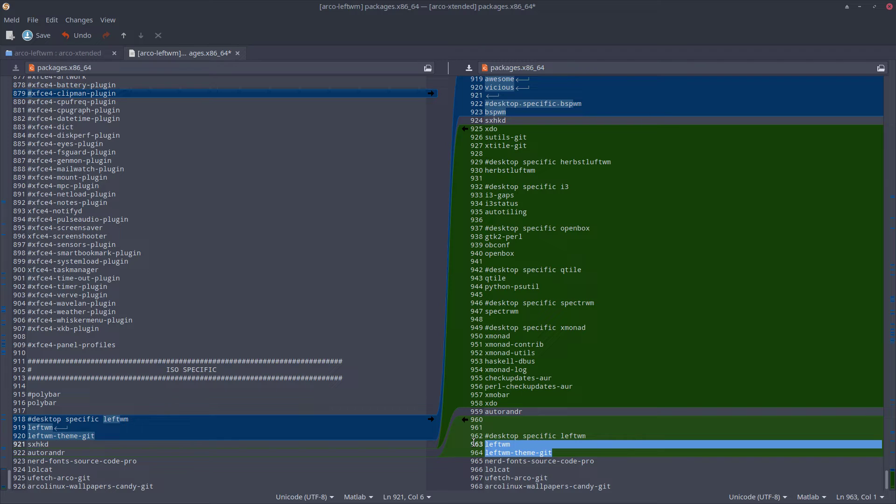
# - Confirm arcolinux-leftwm-git is enabled on line 608 of the arco-xtended list
pyautogui.scroll(6, 226, 383)
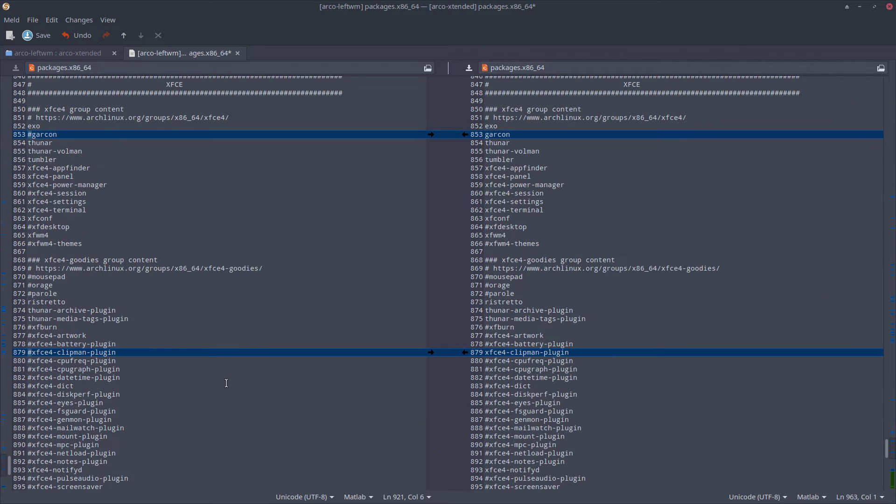
pyautogui.scroll(3, 227, 383)
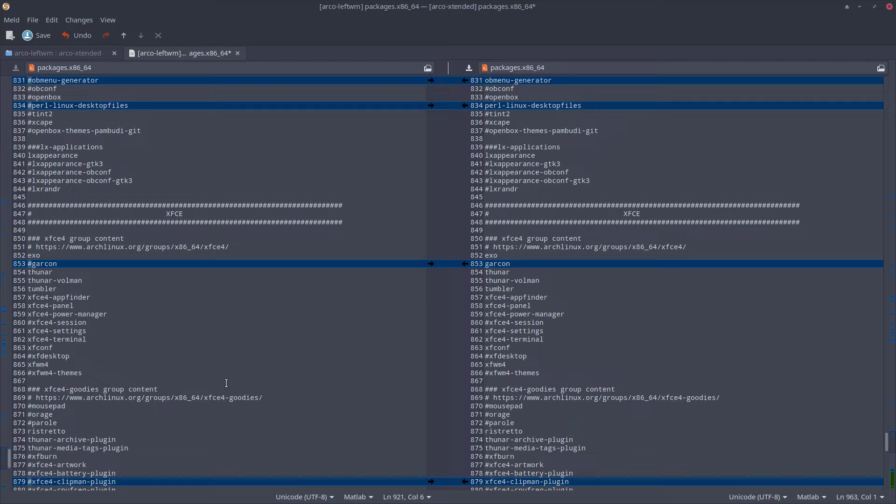
pyautogui.scroll(10, 226, 384)
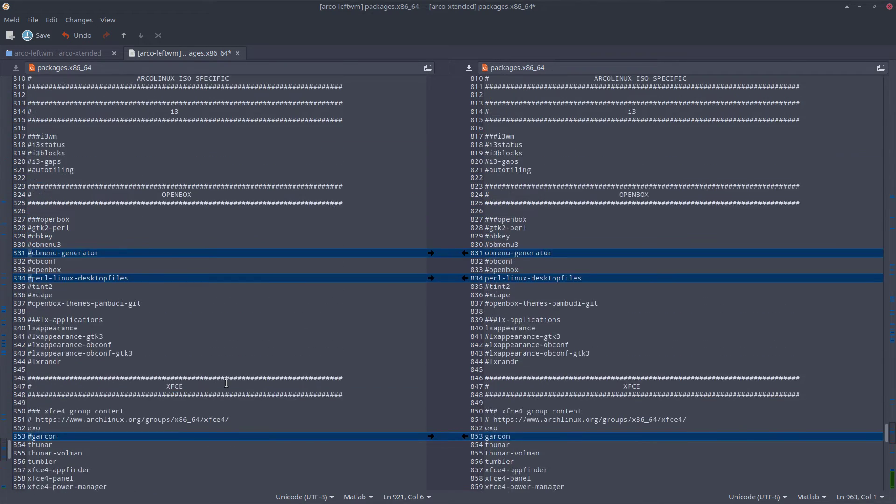
pyautogui.scroll(8, 226, 383)
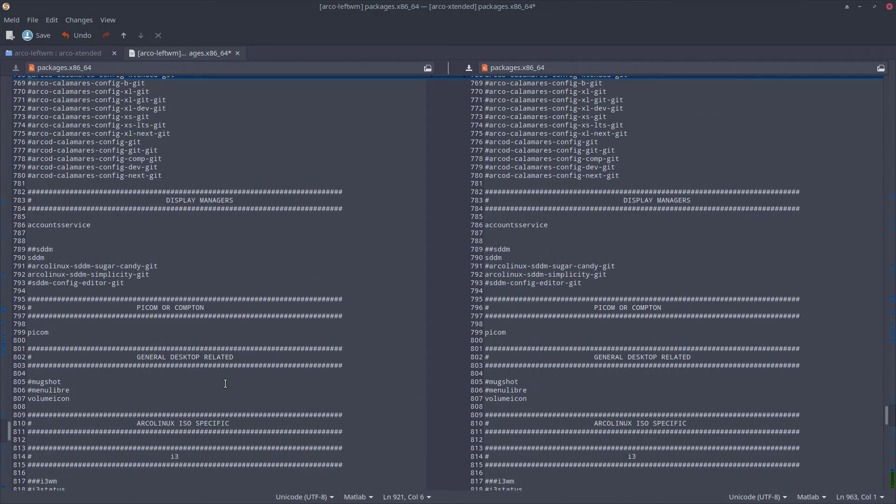
pyautogui.scroll(20, 226, 384)
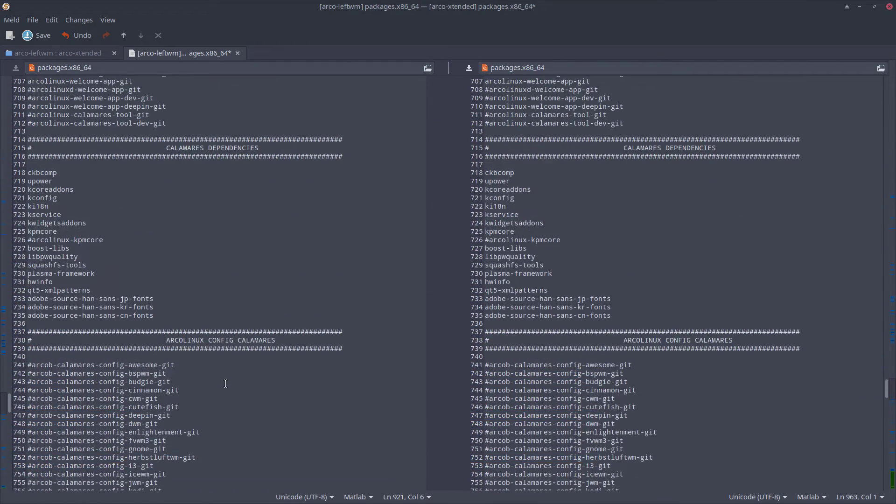
pyautogui.scroll(7, 225, 385)
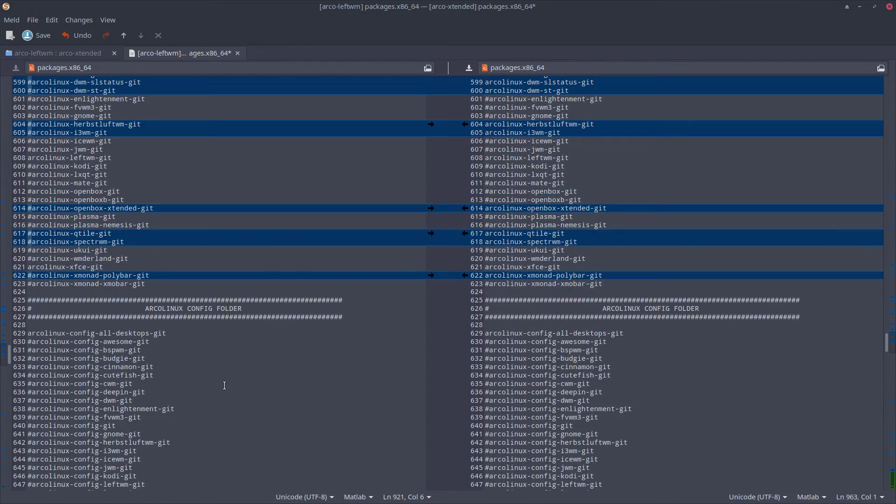
pyautogui.scroll(3, 225, 385)
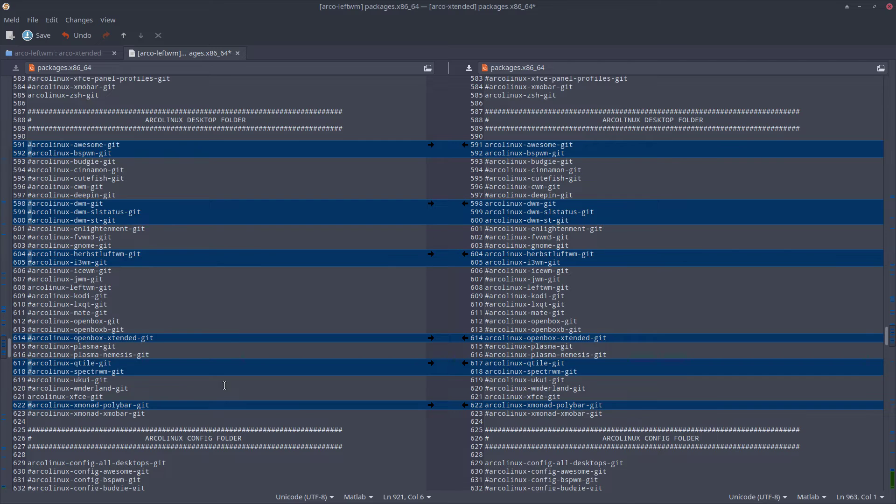
pyautogui.scroll(2, 224, 385)
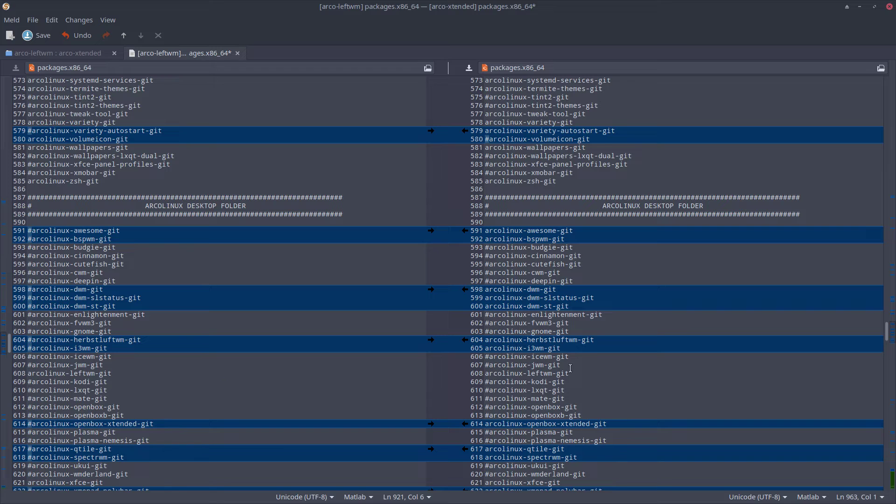
pyautogui.moveTo(570, 373); pyautogui.dragTo(470, 374)
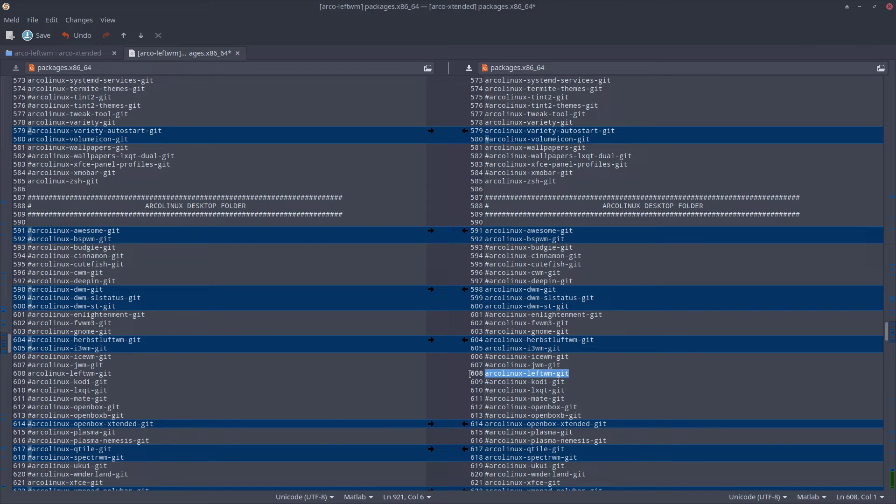
pyautogui.scroll(5, 323, 381)
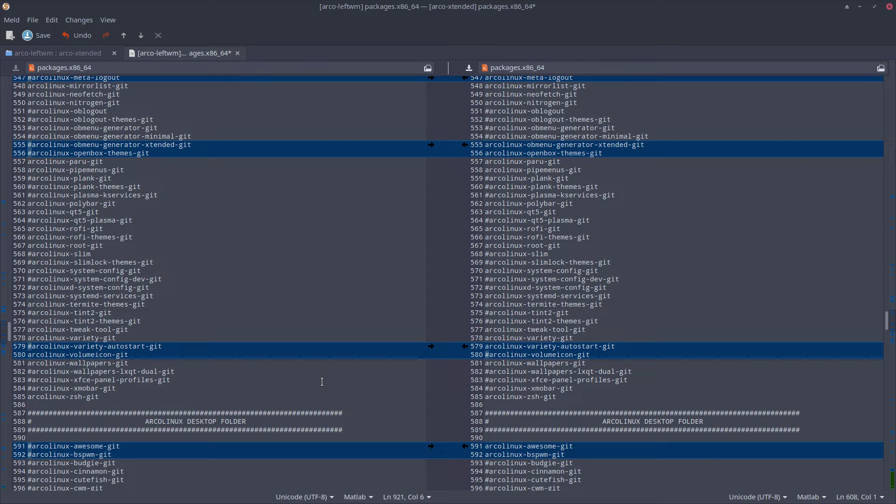
pyautogui.scroll(1, 322, 382)
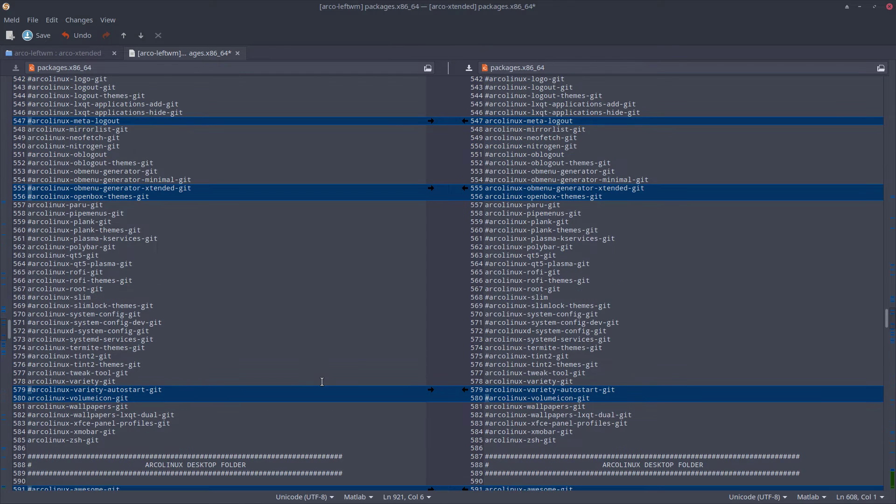
pyautogui.scroll(5, 322, 382)
pyautogui.scroll(14, 322, 381)
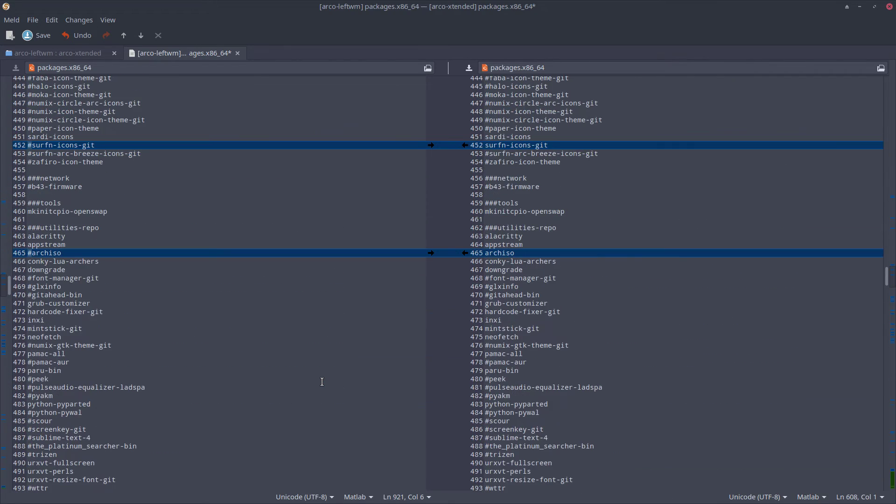
# - Save arco-xtended's packages.x86_64 and review its leftwm block at lines 962–968
pyautogui.click(630, 220)
pyautogui.hotkey('ctrl', 's')
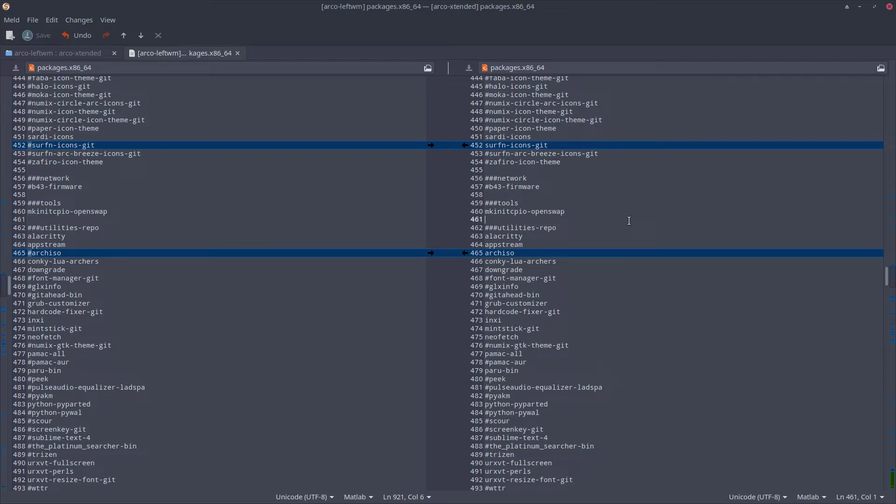
pyautogui.scroll(-20, 630, 221)
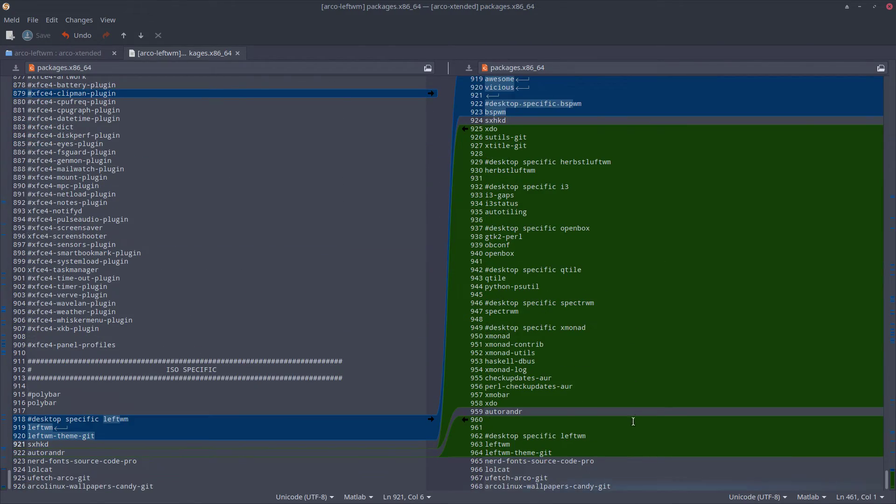
pyautogui.scroll(3, 632, 420)
pyautogui.scroll(-3, 644, 479)
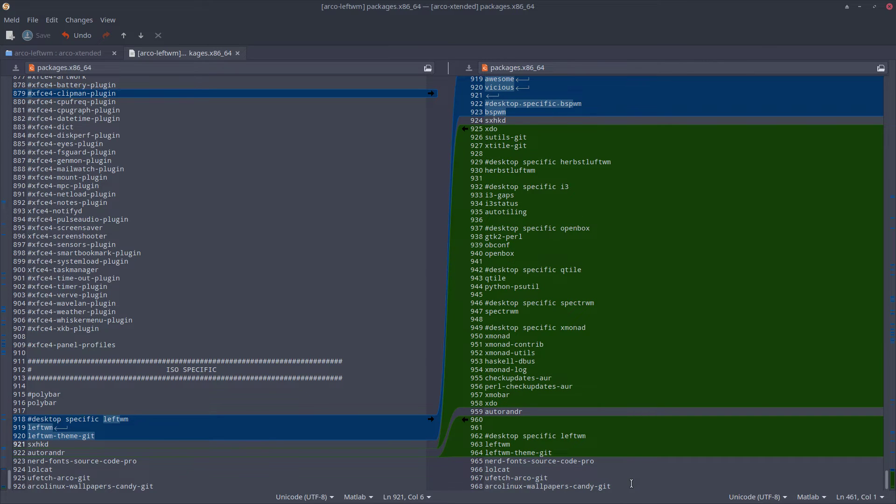
pyautogui.click(627, 486)
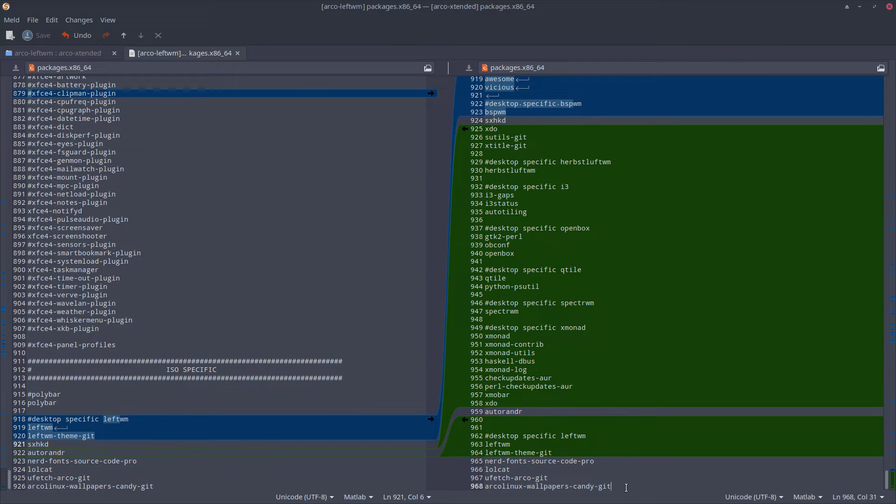
# - Search the xtended list for 'dwm' and inspect the dwm entries around line 598
pyautogui.click(608, 418)
pyautogui.hotkey('ctrl', 'f')
pyautogui.write('dwxm')
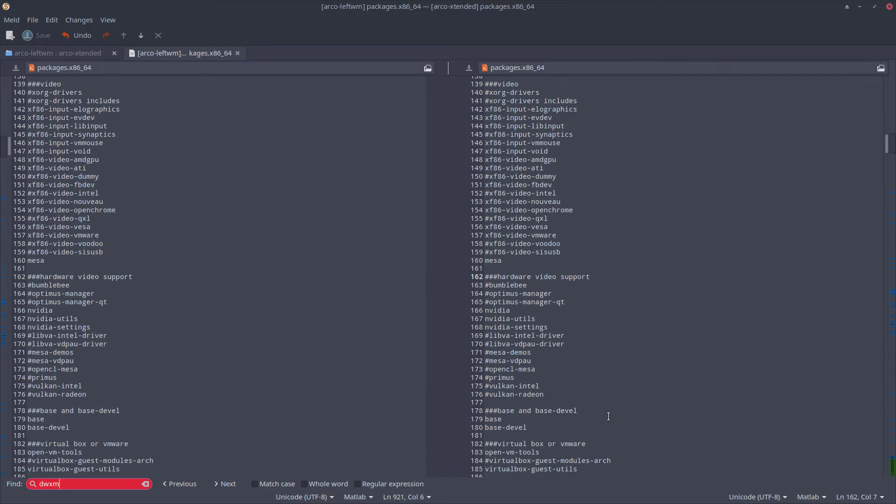
pyautogui.press('BackSpace')
pyautogui.press('BackSpace')
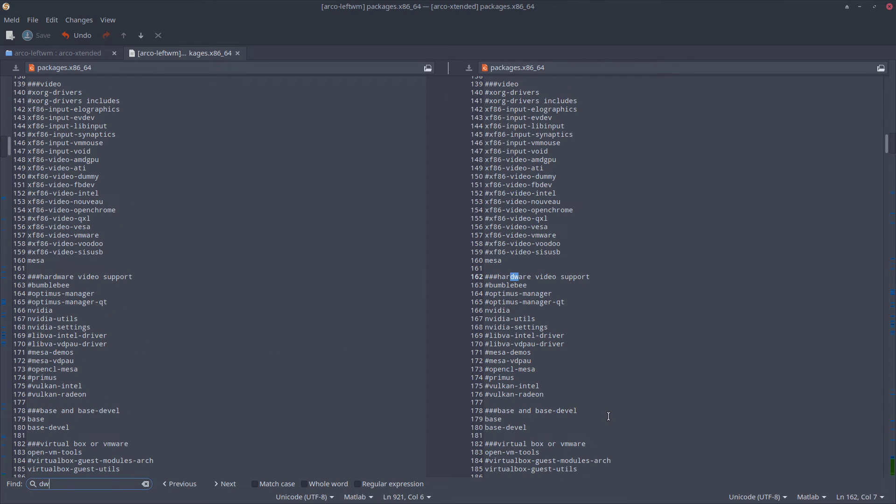
pyautogui.write('m')
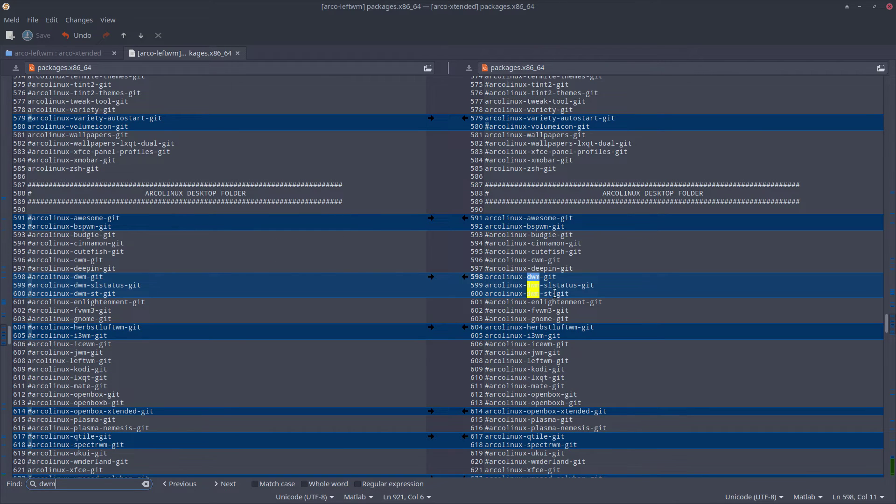
pyautogui.doubleClick(533, 277)
pyautogui.moveTo(548, 310); pyautogui.dragTo(548, 316)
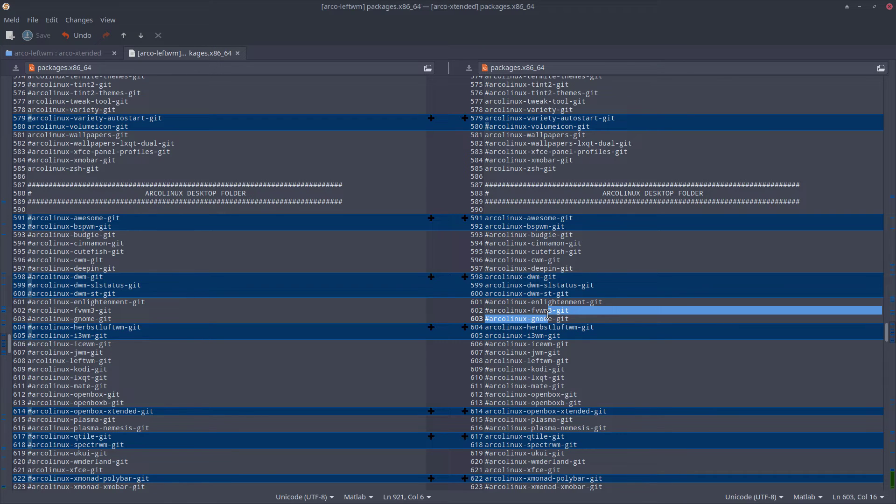
pyautogui.scroll(-2, 548, 315)
pyautogui.click(562, 432)
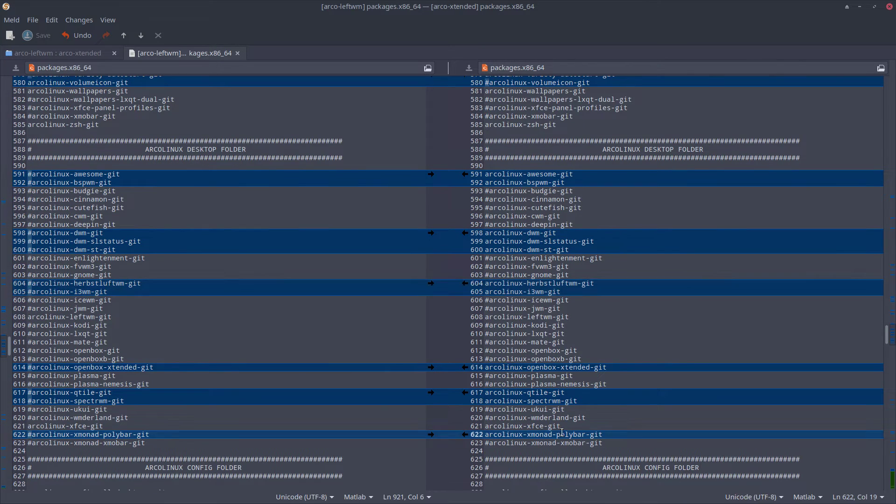
# - Step through every 'dwm' match, then close the search and jump to the file end
pyautogui.hotkey('ctrl', 'f')
pyautogui.write('dwm')
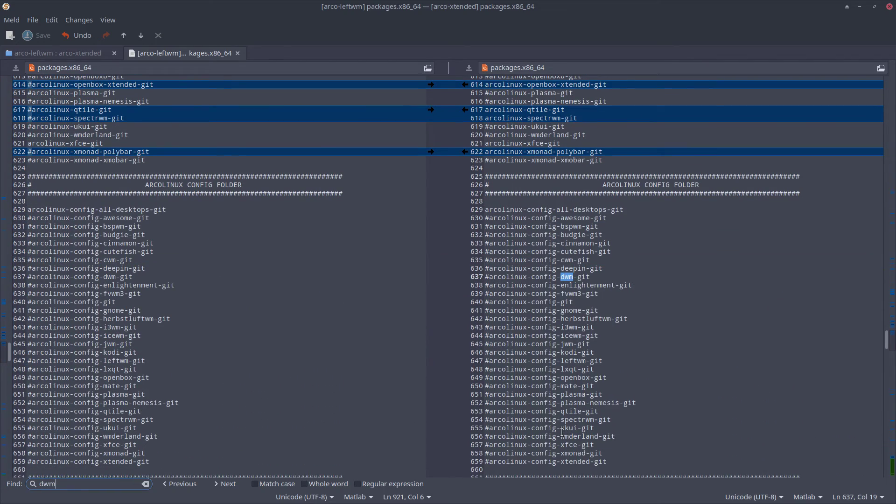
pyautogui.click(226, 485)
pyautogui.click(226, 485)
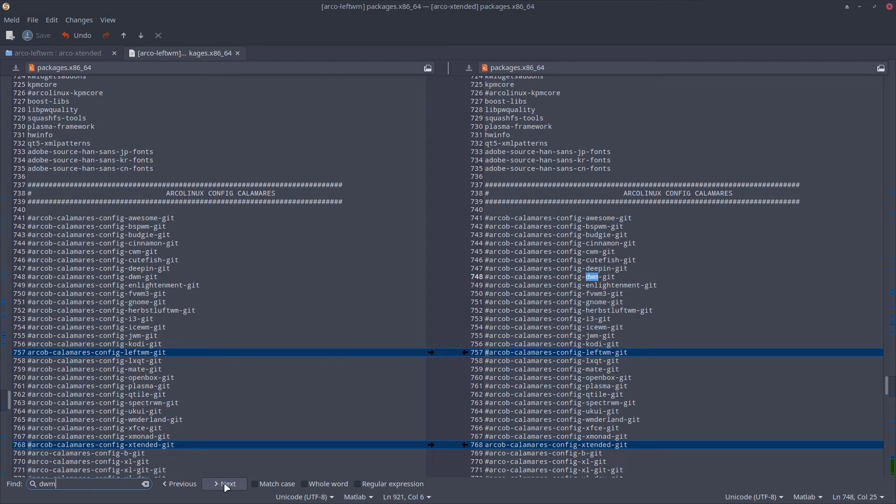
pyautogui.click(226, 485)
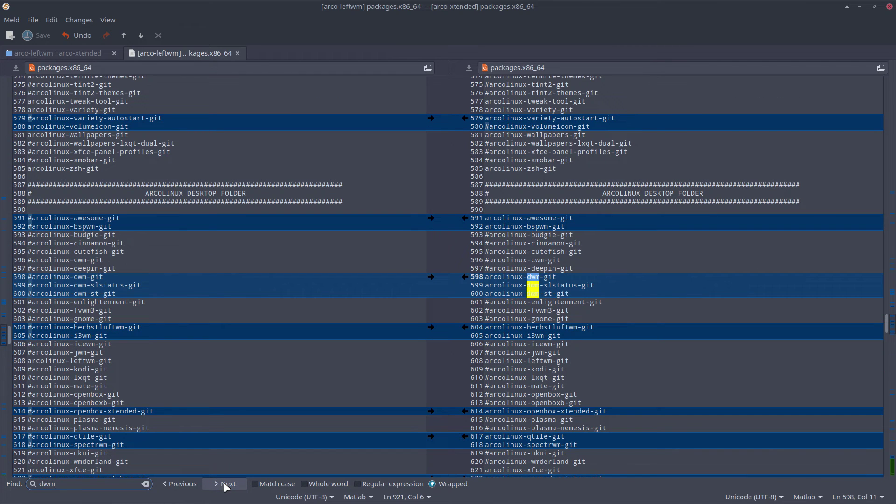
pyautogui.click(224, 485)
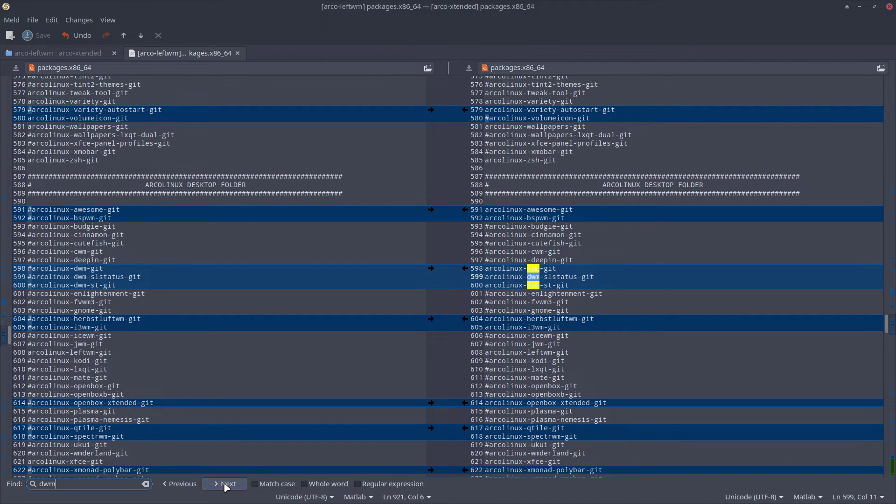
pyautogui.click(224, 485)
pyautogui.click(226, 485)
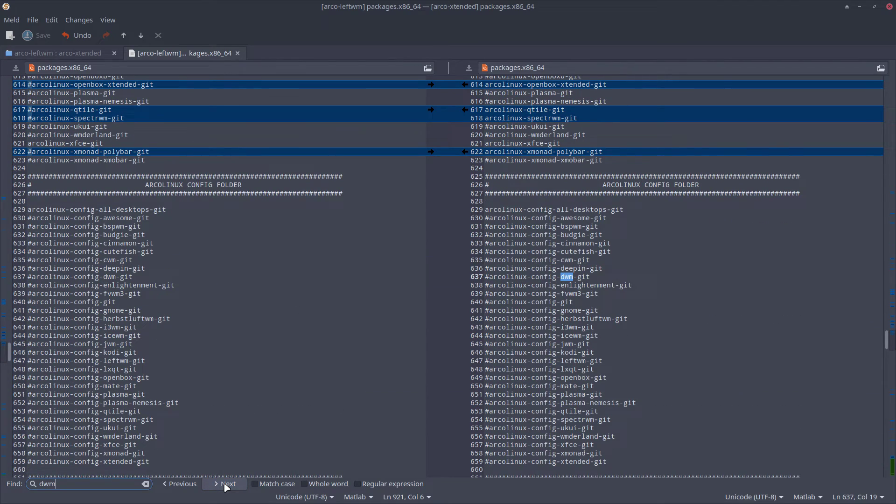
pyautogui.click(226, 486)
pyautogui.click(226, 486)
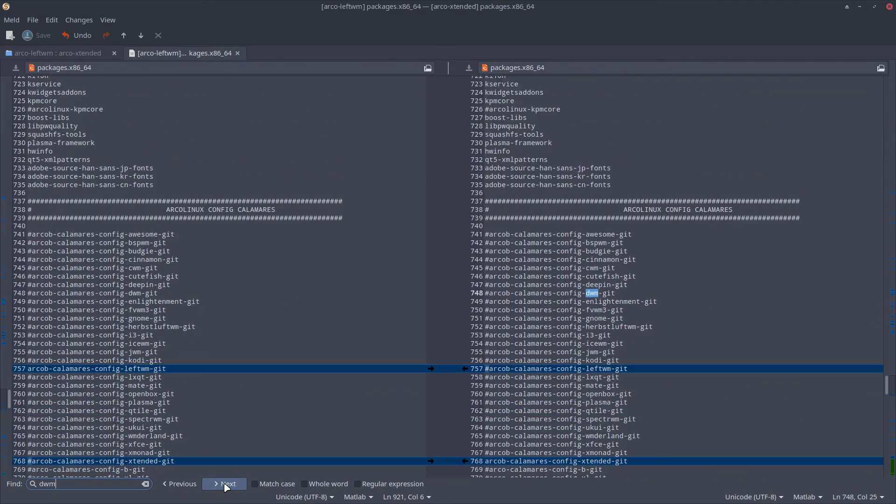
pyautogui.click(226, 486)
pyautogui.scroll(-4, 724, 423)
pyautogui.press('Escape')
pyautogui.hotkey('ctrl', 'End')
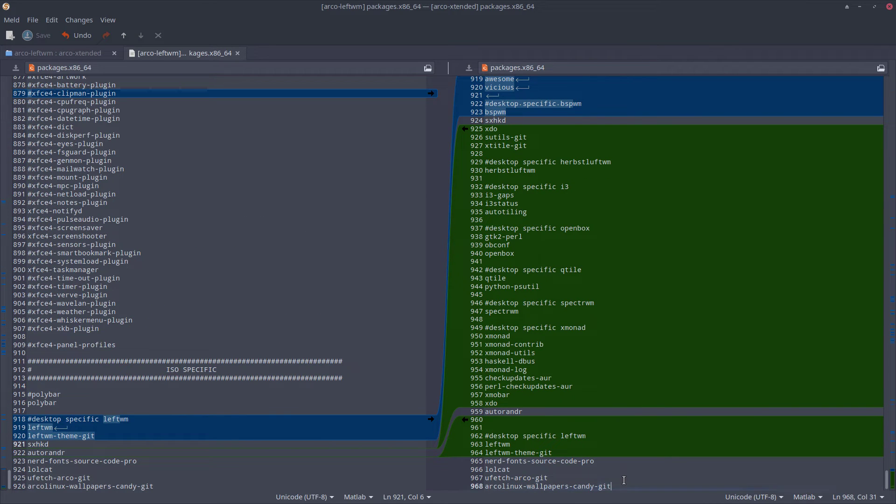
# - Append a '#desktop specific dusk' comment with arcolinux-dusk-git below it, then save the file
pyautogui.press('Return')
pyautogui.press('Return')
pyautogui.write('#deks')
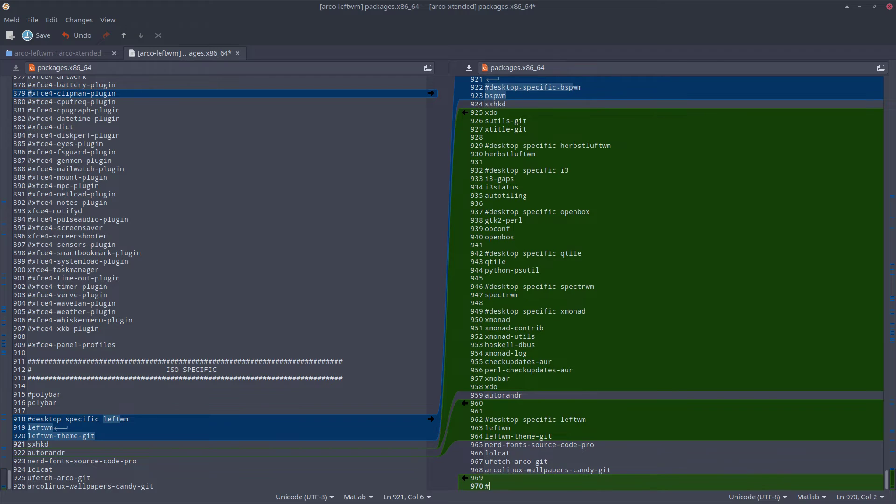
pyautogui.press('BackSpace')
pyautogui.press('BackSpace')
pyautogui.write('sktop specific')
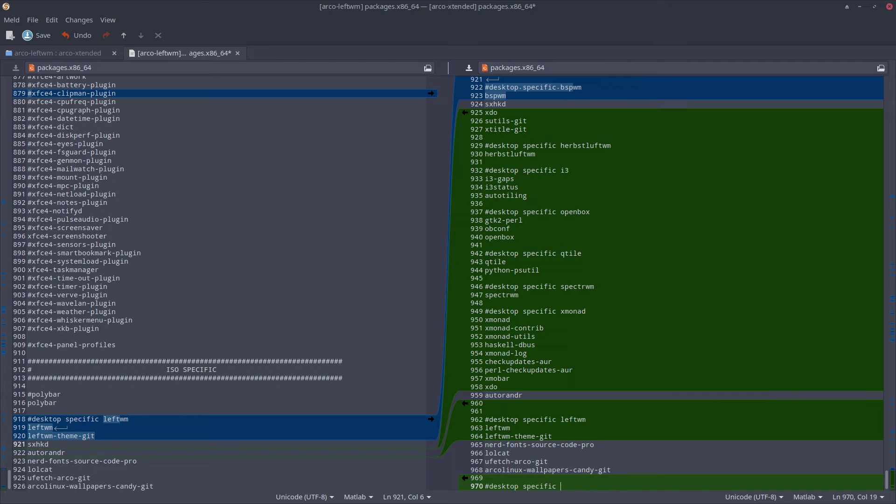
pyautogui.write(' dusk')
pyautogui.press('Return')
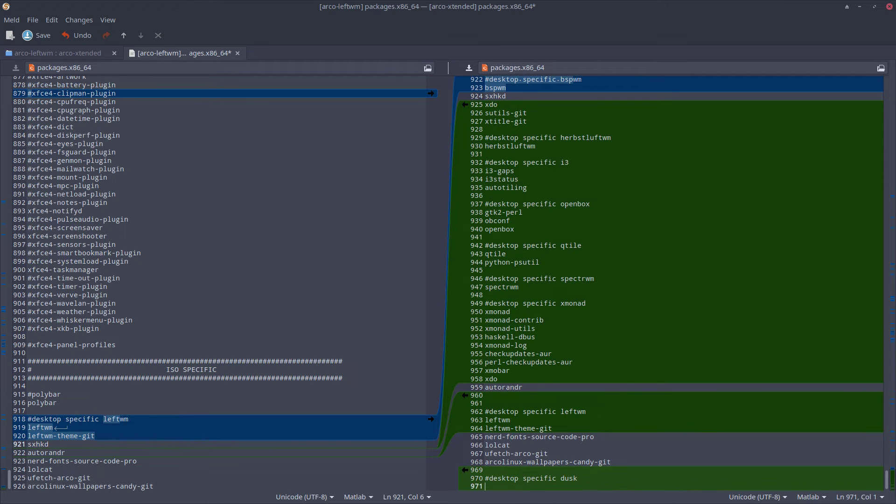
pyautogui.write('arcolinu')
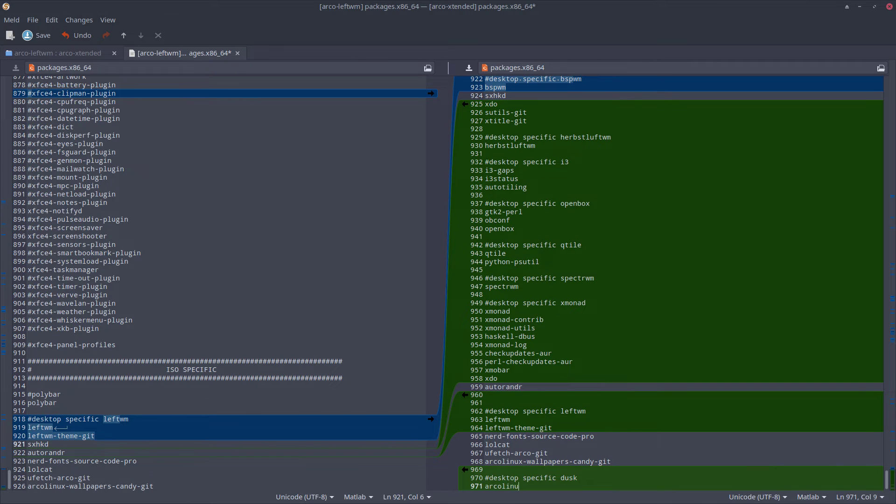
pyautogui.write('x-dusk')
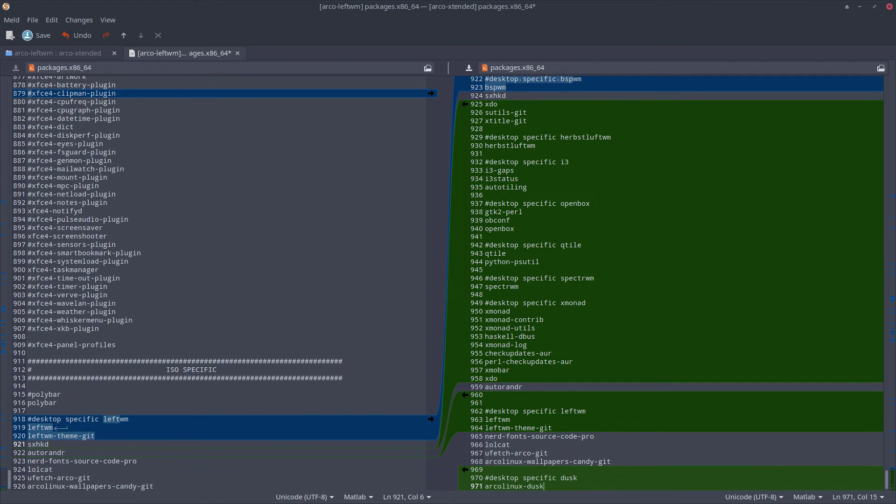
pyautogui.write('-git')
pyautogui.hotkey('ctrl', 's')
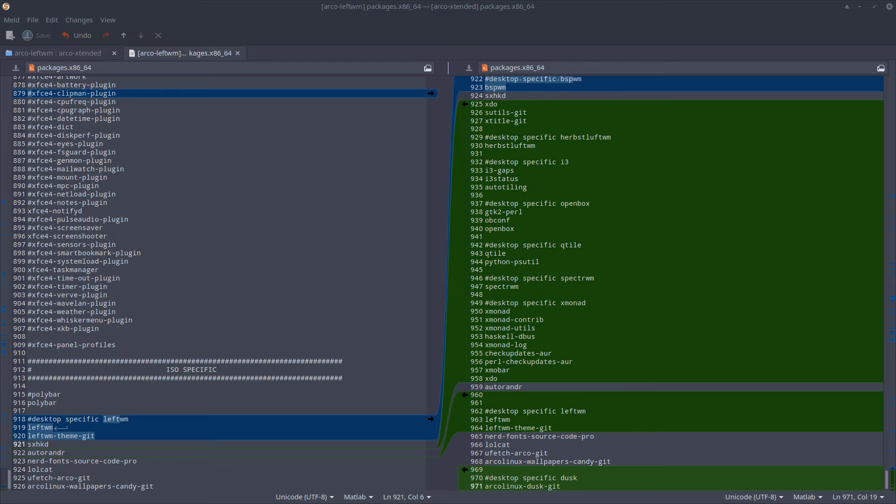
pyautogui.press('super+shift+Return')
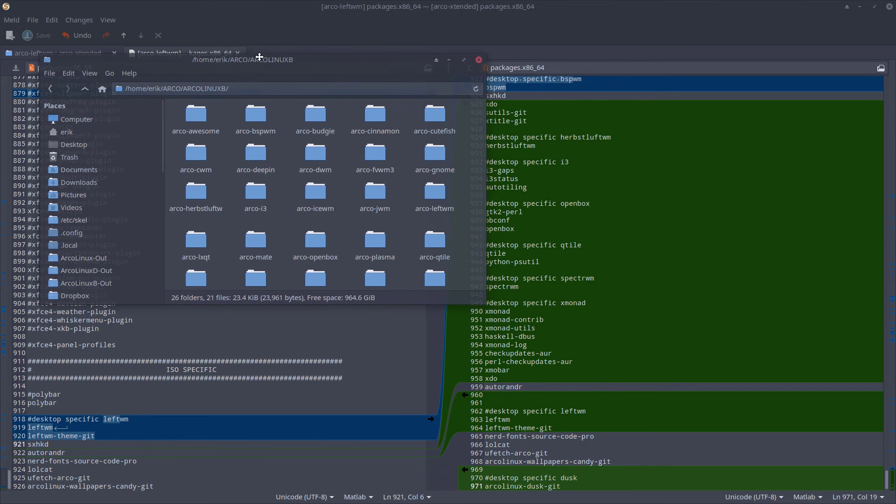
pyautogui.click(200, 117)
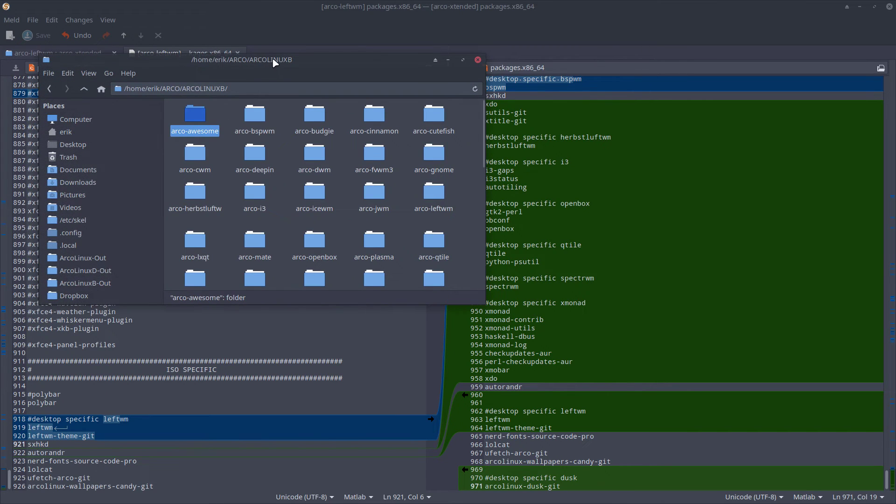
pyautogui.moveTo(275, 63); pyautogui.dragTo(236, 73)
pyautogui.click(221, 117)
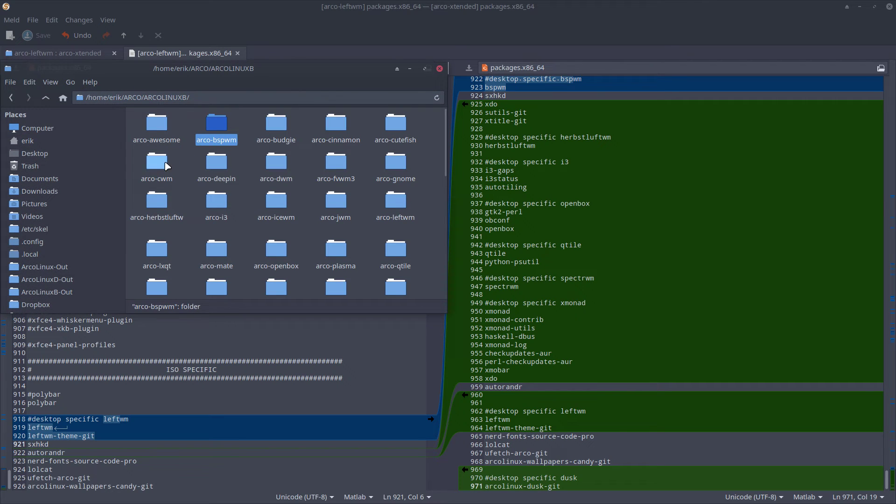
pyautogui.click(279, 165)
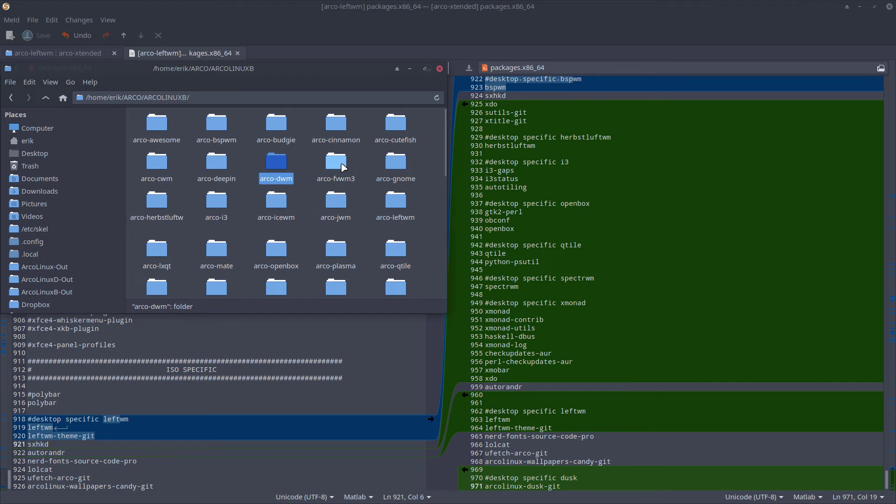
pyautogui.click(164, 204)
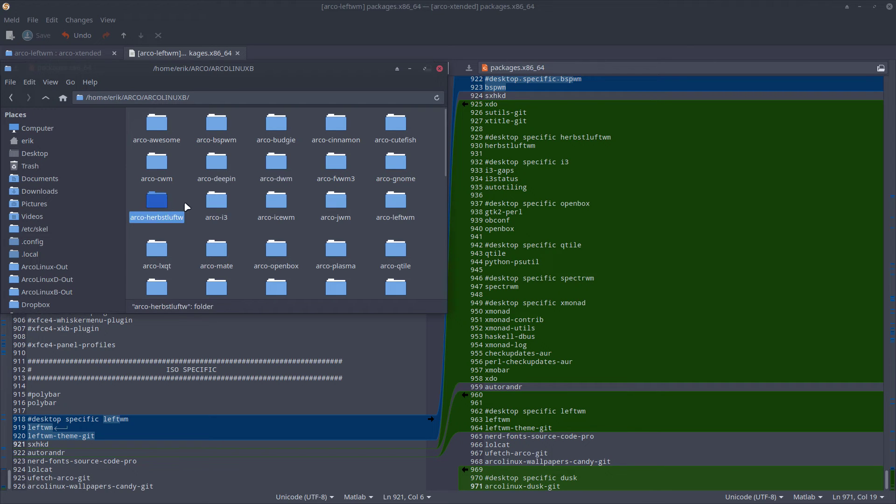
pyautogui.click(216, 202)
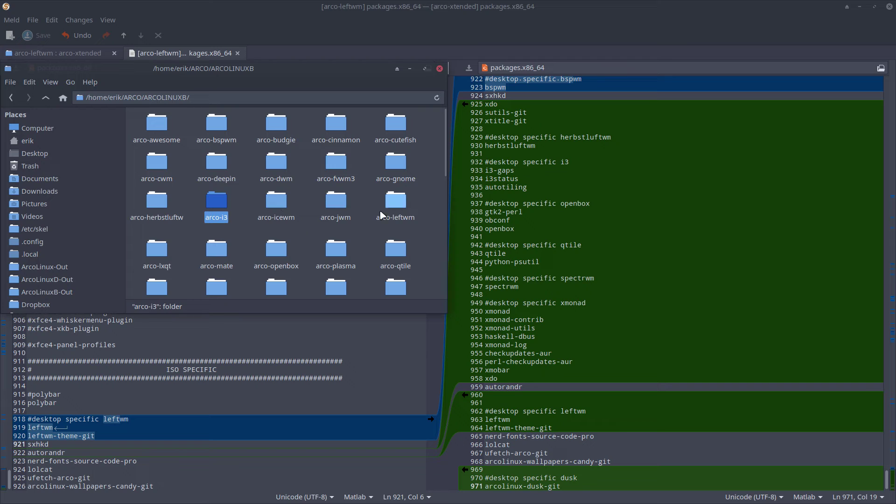
pyautogui.click(396, 201)
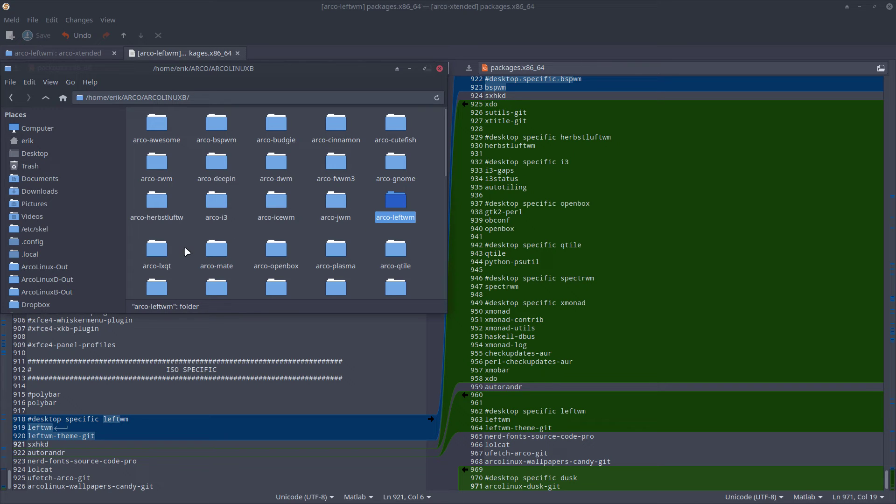
pyautogui.click(397, 250)
pyautogui.moveTo(281, 68); pyautogui.dragTo(203, 21)
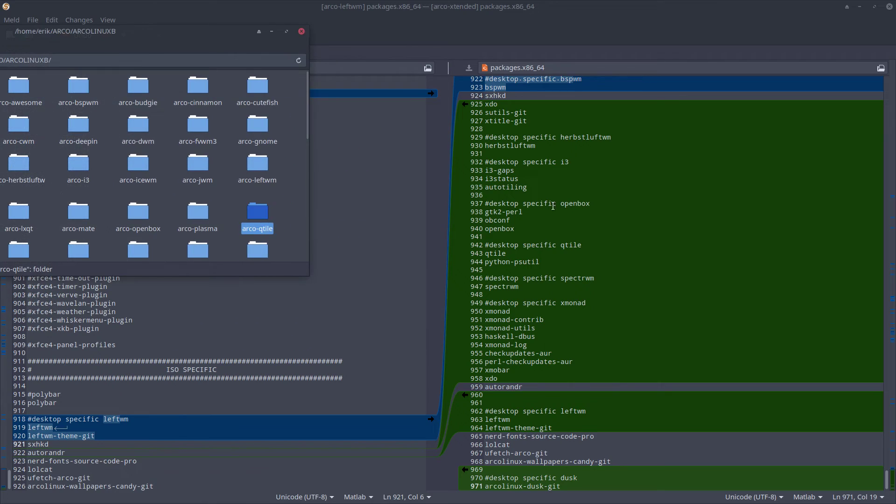
pyautogui.click(556, 265)
# - Search the package list for 'qtile', then place the caret at the end of line 621
pyautogui.hotkey('ctrl', 'f')
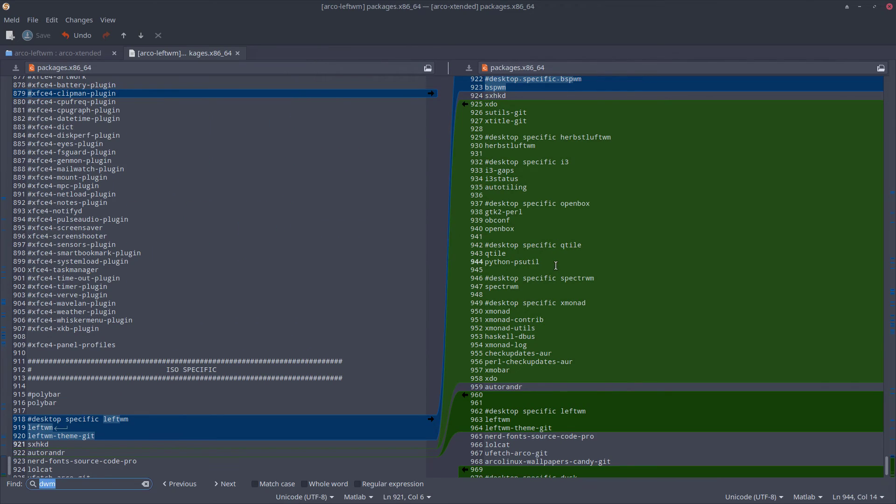
pyautogui.write('qtile')
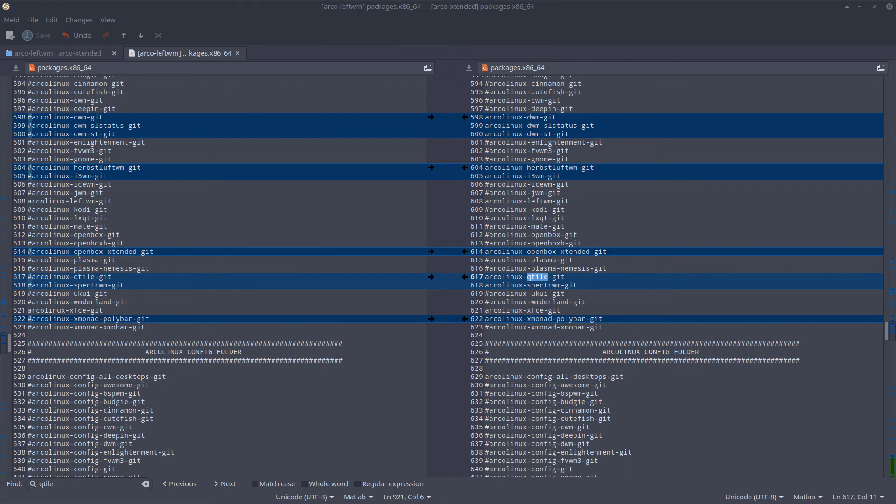
pyautogui.click(175, 344)
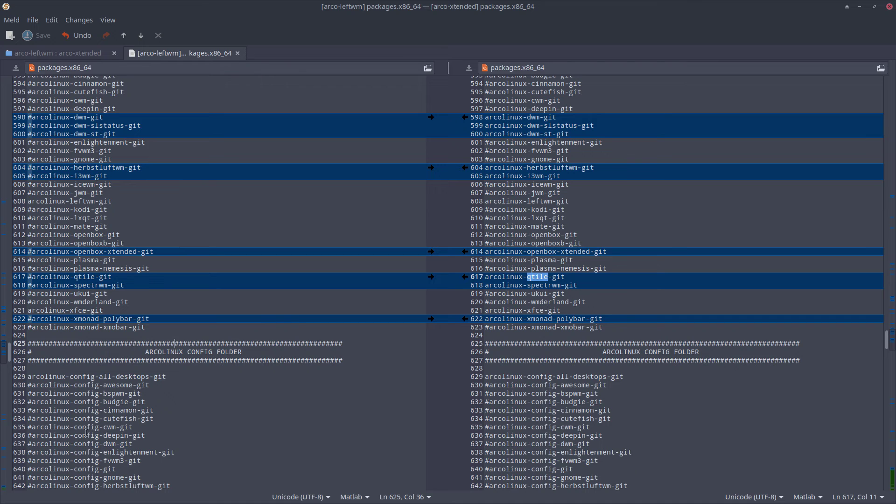
pyautogui.click(569, 309)
# - Search for 'spectr' and go back to the spectrwm match on line 618
pyautogui.hotkey('ctrl', 'f')
pyautogui.write('s')
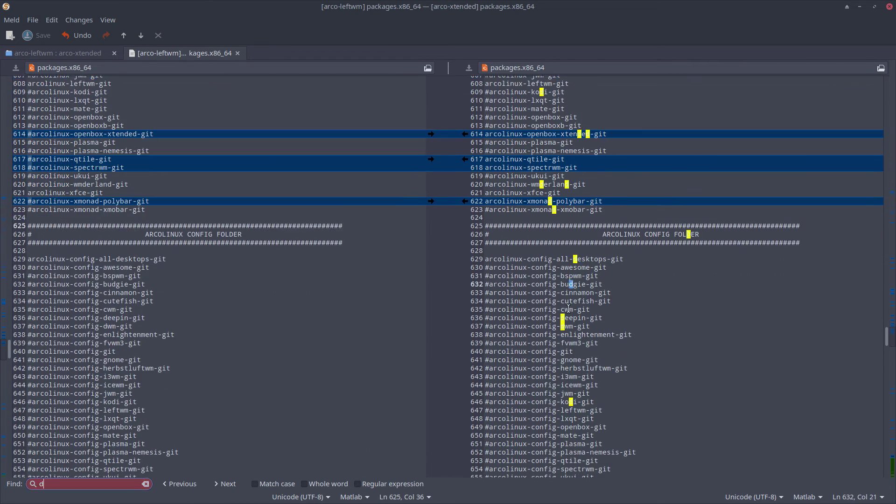
pyautogui.write('pectr')
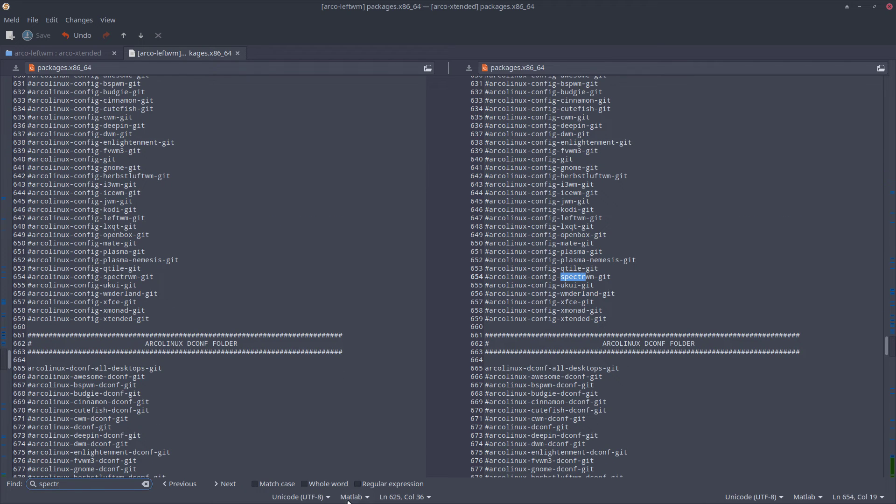
pyautogui.click(179, 484)
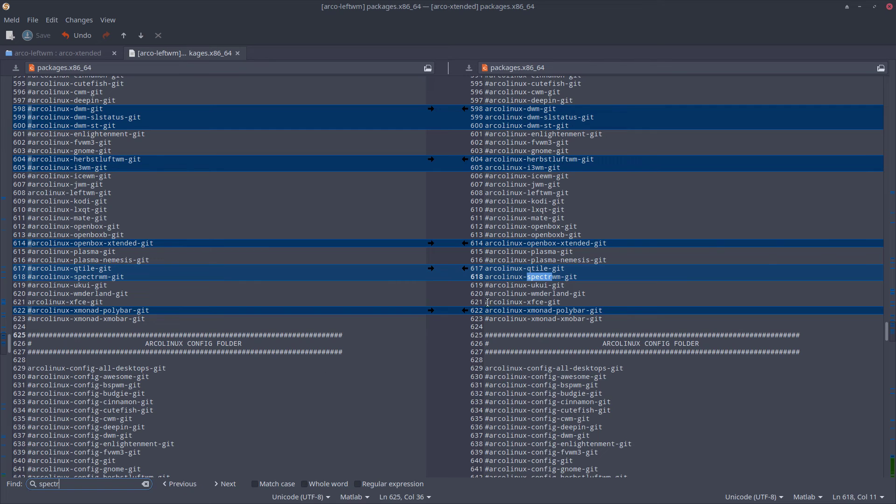
pyautogui.press('Escape')
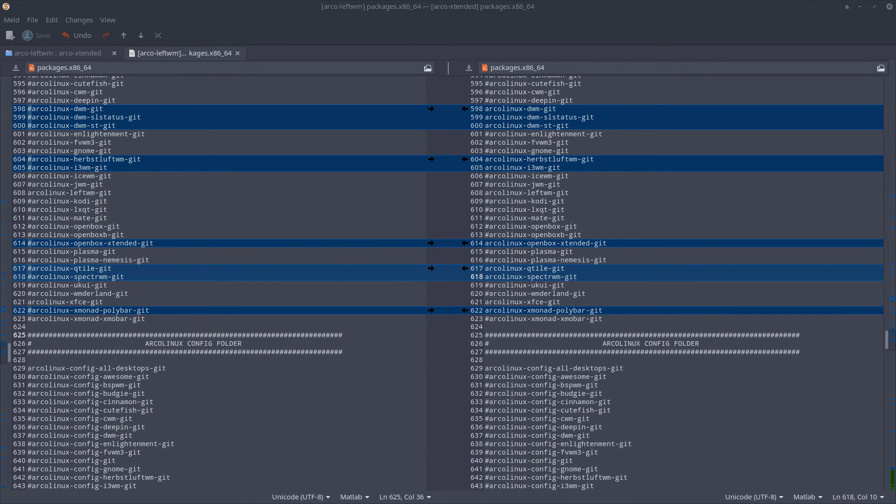
# - Jump to the next difference at line 757 and remove the accidentally typed 'wmd'
pyautogui.click(527, 328)
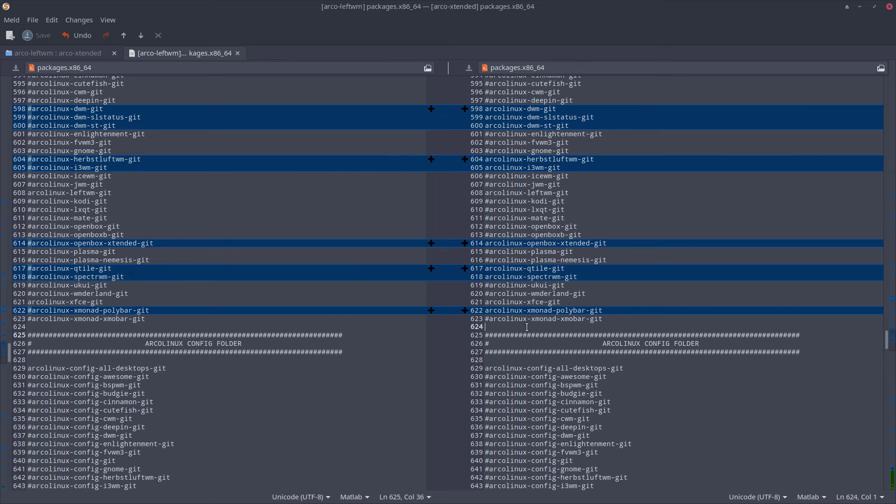
pyautogui.hotkey('alt', 'Down')
pyautogui.write('wmd')
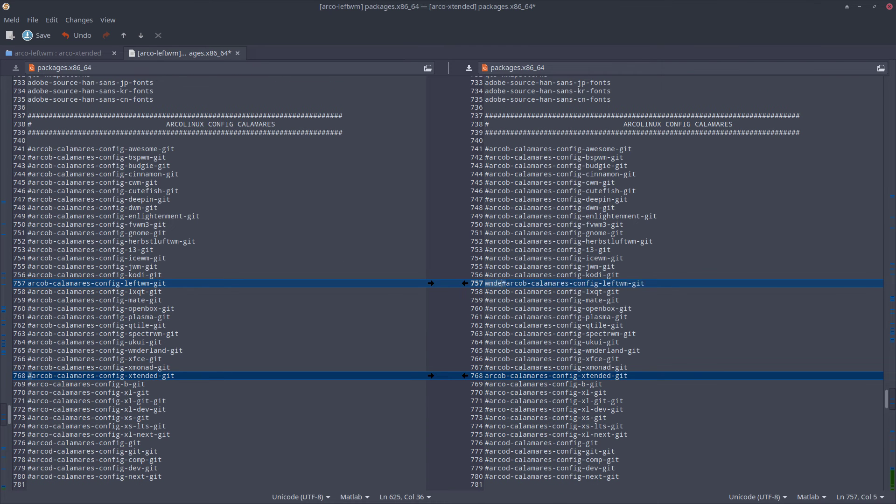
pyautogui.press('BackSpace')
pyautogui.press('BackSpace')
pyautogui.press('BackSpace')
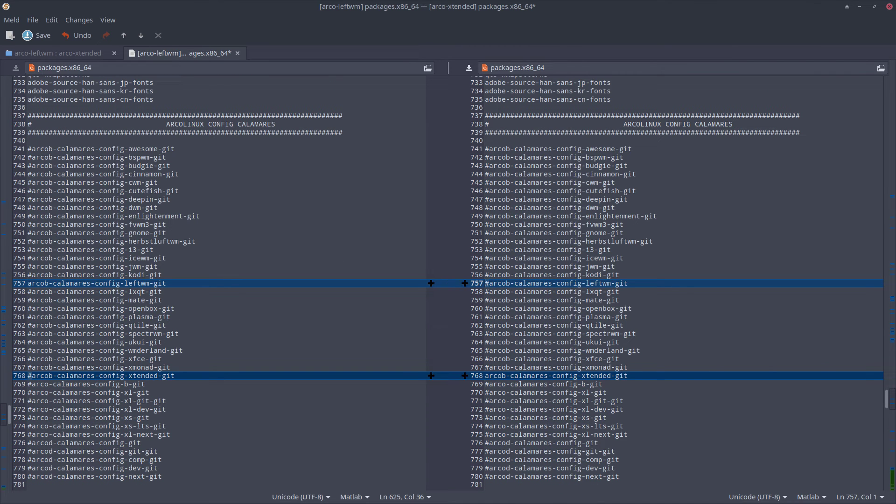
# - Search for 'wmderland' back to the commented-out match on line 620, placing the caret after its '#'
pyautogui.hotkey('ctrl', 'f')
pyautogui.write('wmderl')
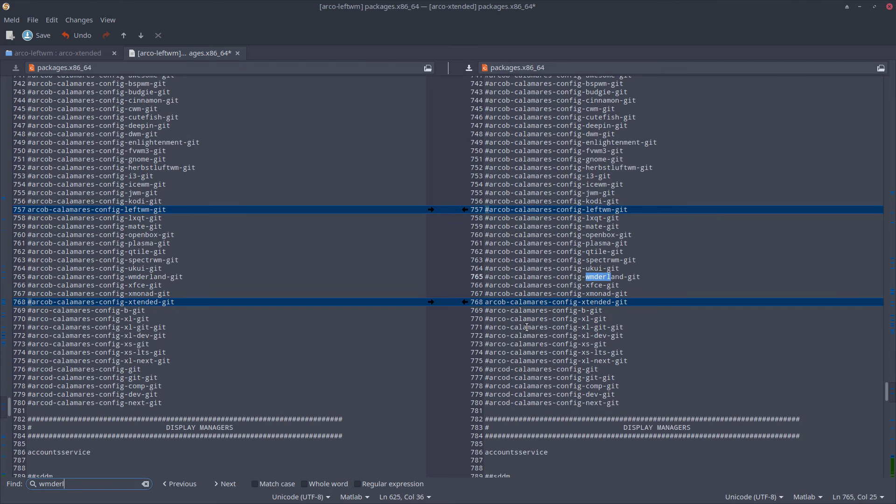
pyautogui.write('and')
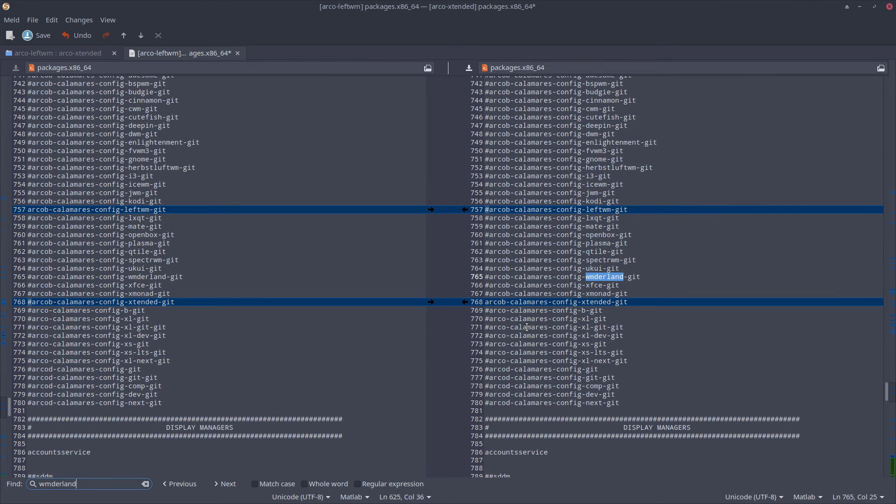
pyautogui.click(189, 485)
pyautogui.click(189, 485)
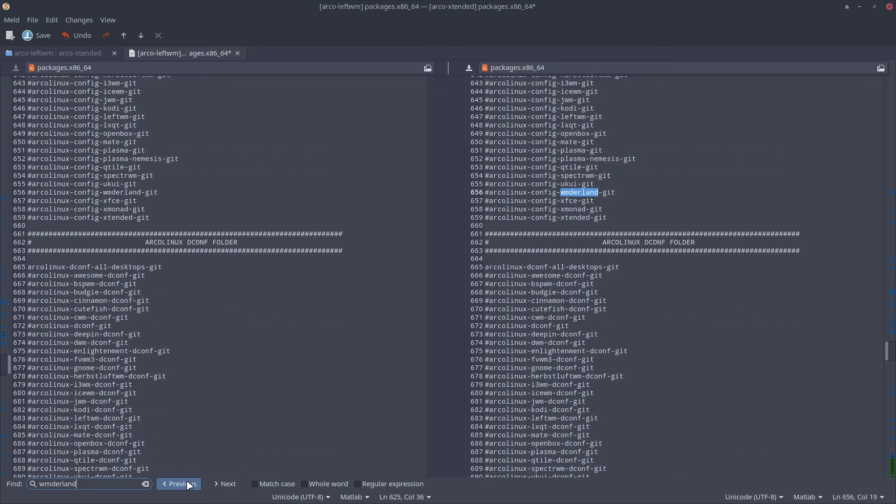
pyautogui.click(189, 486)
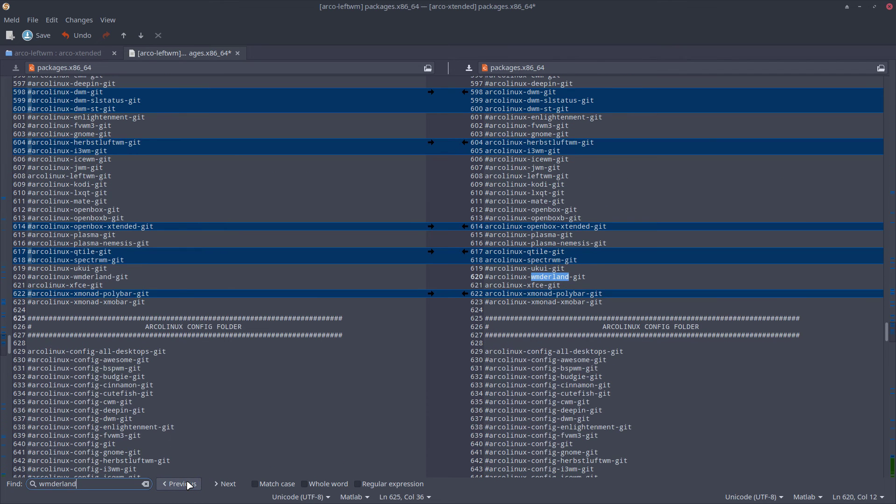
pyautogui.click(524, 277)
pyautogui.click(489, 276)
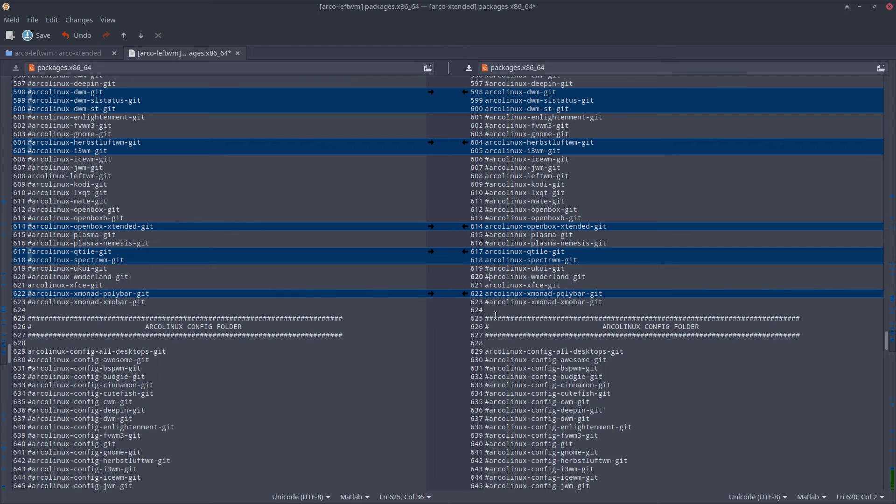
# - Delete and retype the '#' on line 620 so wmderland stays commented out, then save
pyautogui.press('BackSpace')
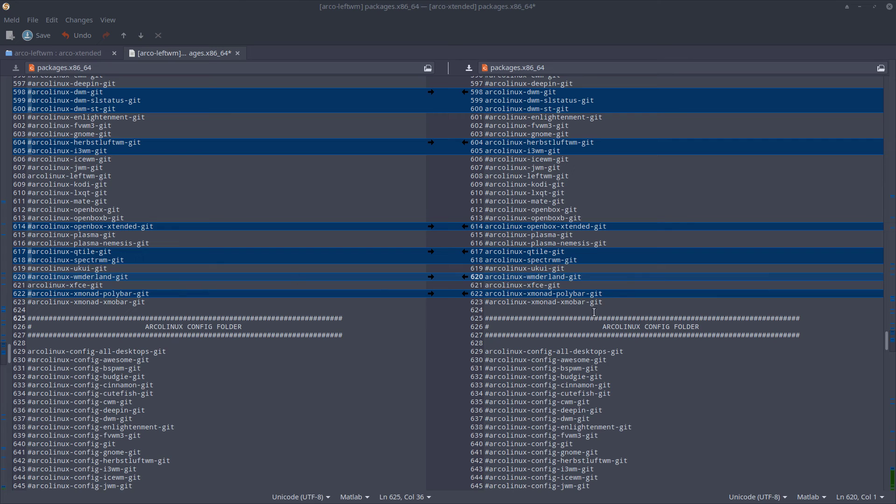
pyautogui.click(488, 277)
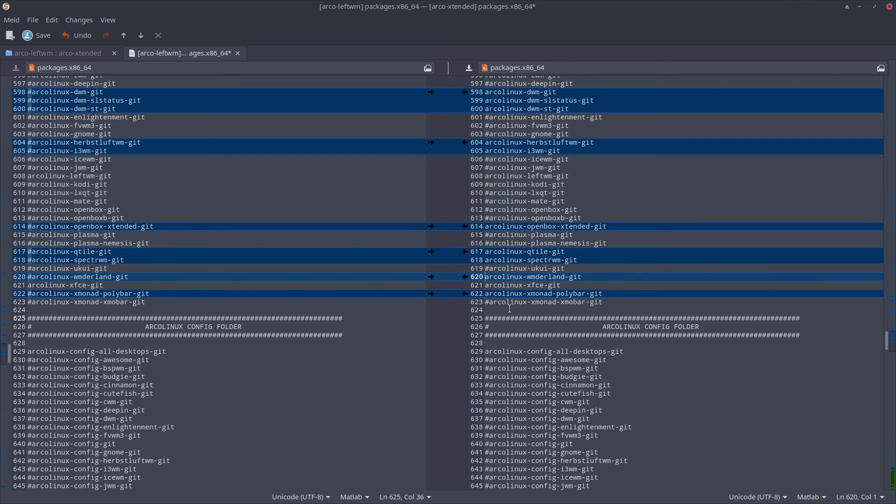
pyautogui.write('#')
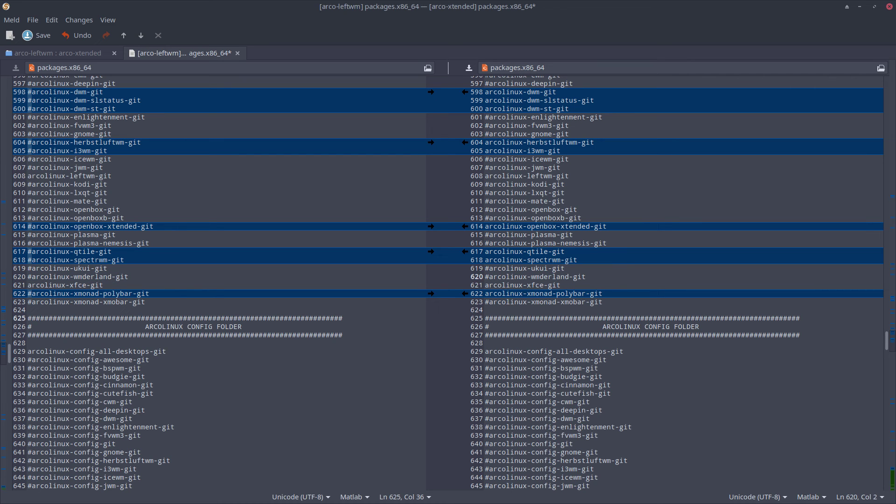
pyautogui.hotkey('ctrl', 's')
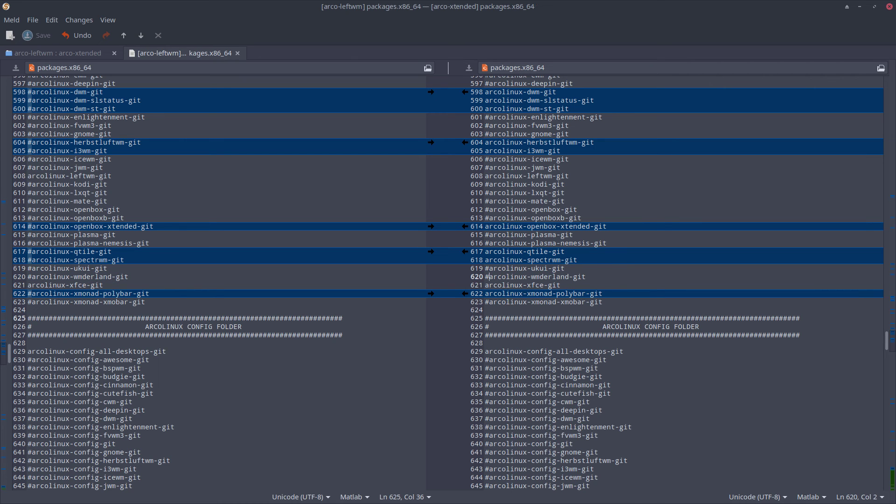
# - Scroll down to review the new leftwm section, then close the Meld comparison
pyautogui.scroll(-3, 583, 309)
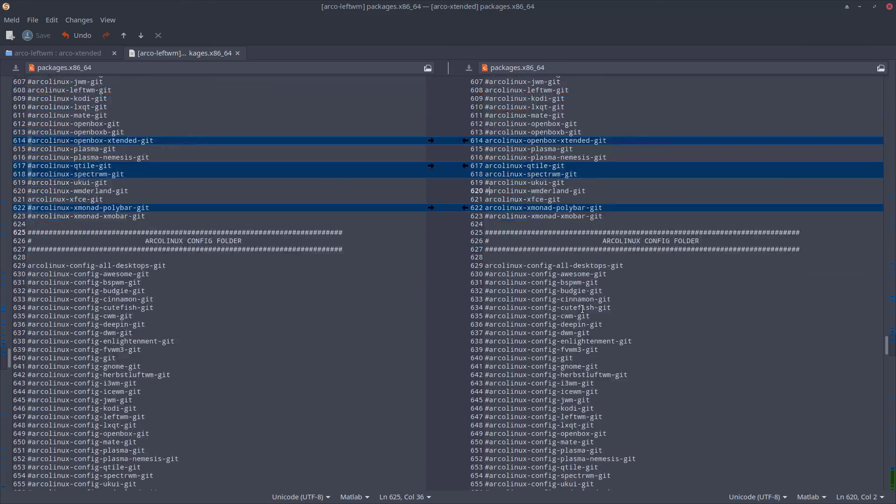
pyautogui.scroll(-20, 582, 309)
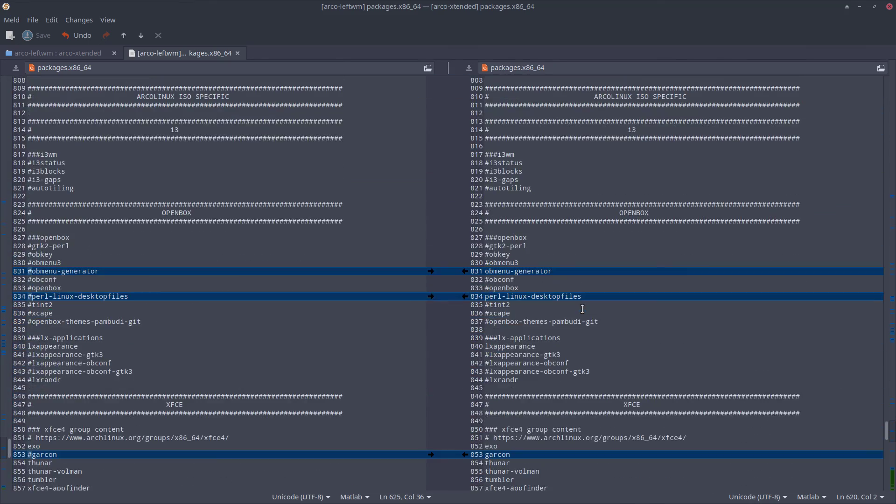
pyautogui.scroll(-20, 582, 309)
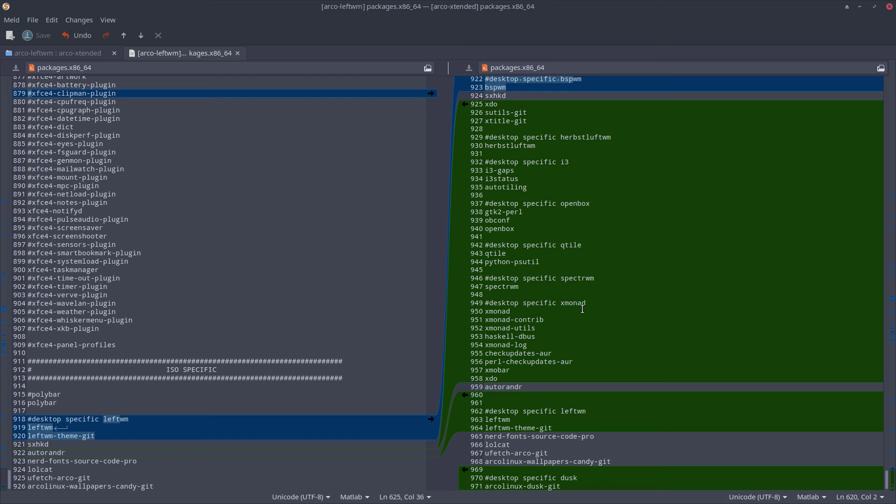
pyautogui.doubleClick(570, 410)
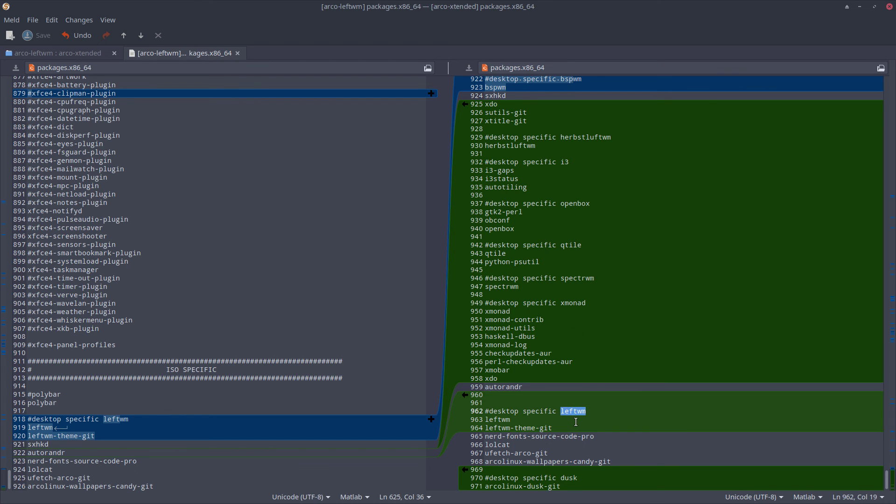
pyautogui.click(889, 7)
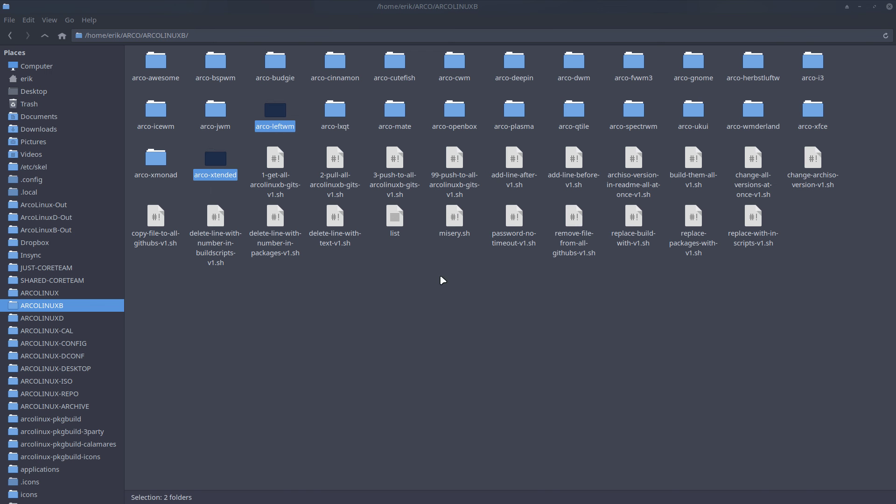
# - In Thunar, open a terminal in arco-xtended's installation-scripts folder
pyautogui.doubleClick(220, 158)
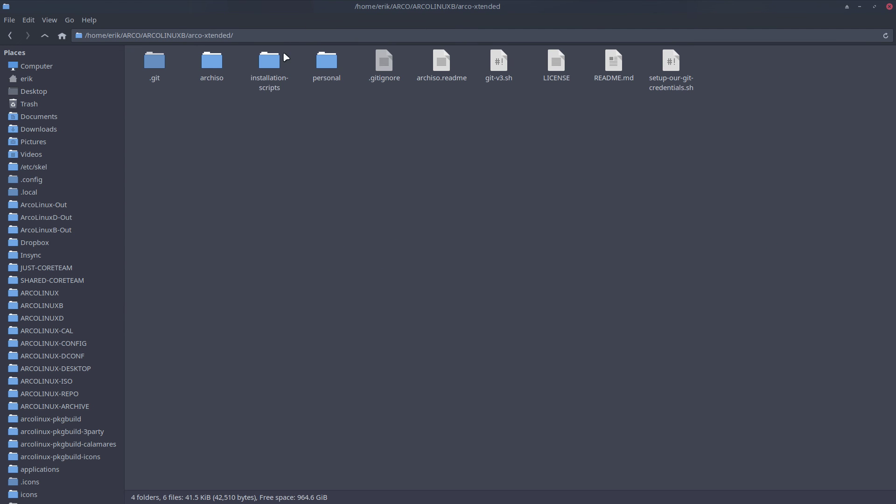
pyautogui.doubleClick(273, 60)
pyautogui.doubleClick(240, 5)
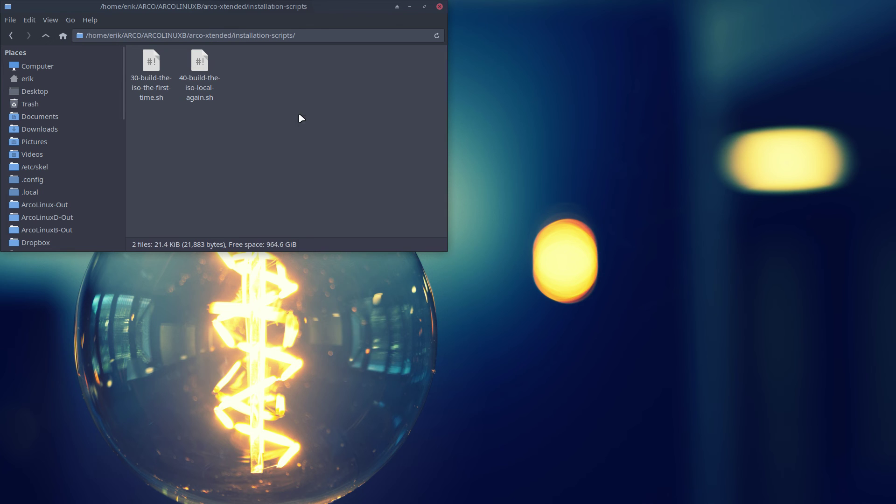
pyautogui.rightClick(299, 115)
pyautogui.click(332, 173)
# - Run 40-build-the-iso-local-again.sh from ./40 with Tab completion, and move the terminal right
pyautogui.write('./')
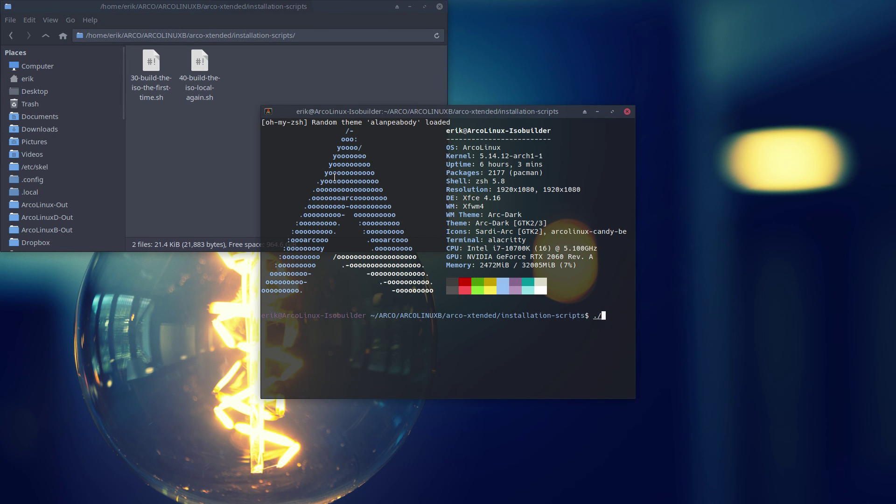
pyautogui.write('40')
pyautogui.press('Tab')
pyautogui.press('Return')
pyautogui.press('Return')
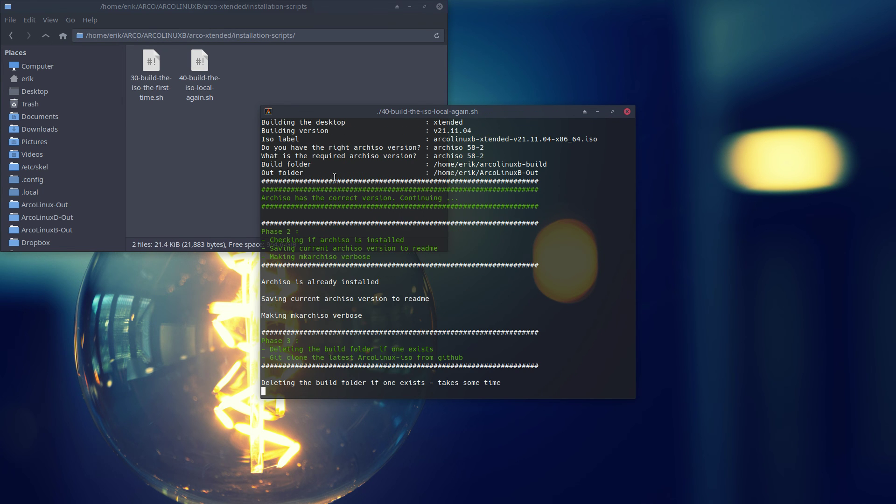
pyautogui.moveTo(462, 112); pyautogui.dragTo(895, 135)
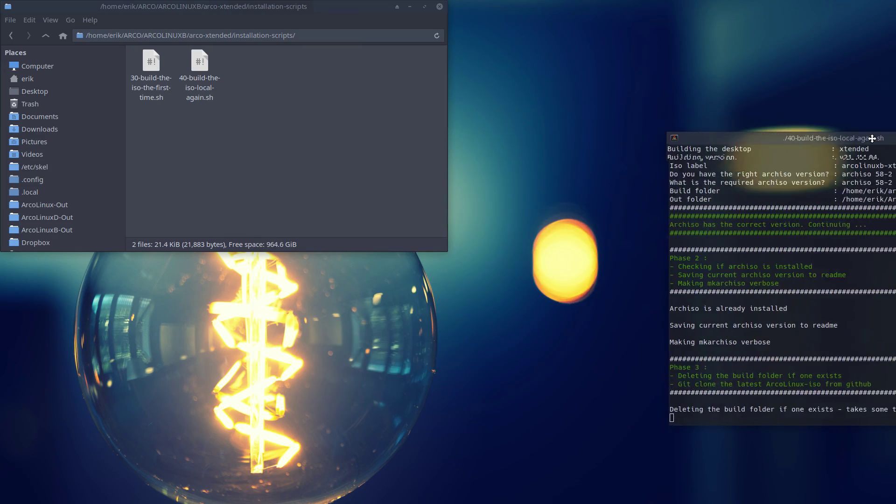